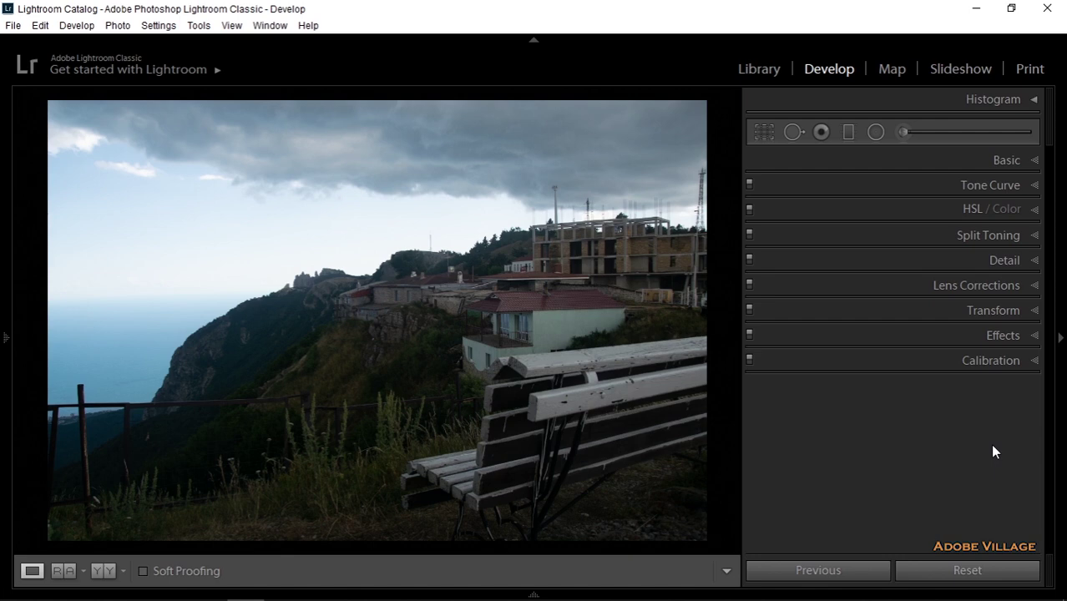
pyautogui.press('i')
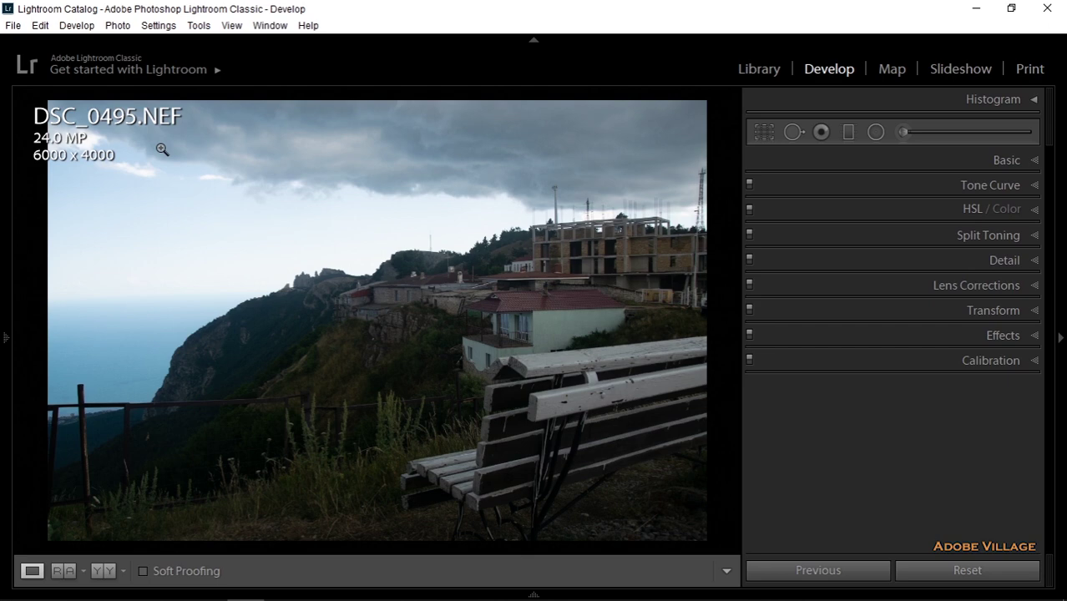
pyautogui.press('i')
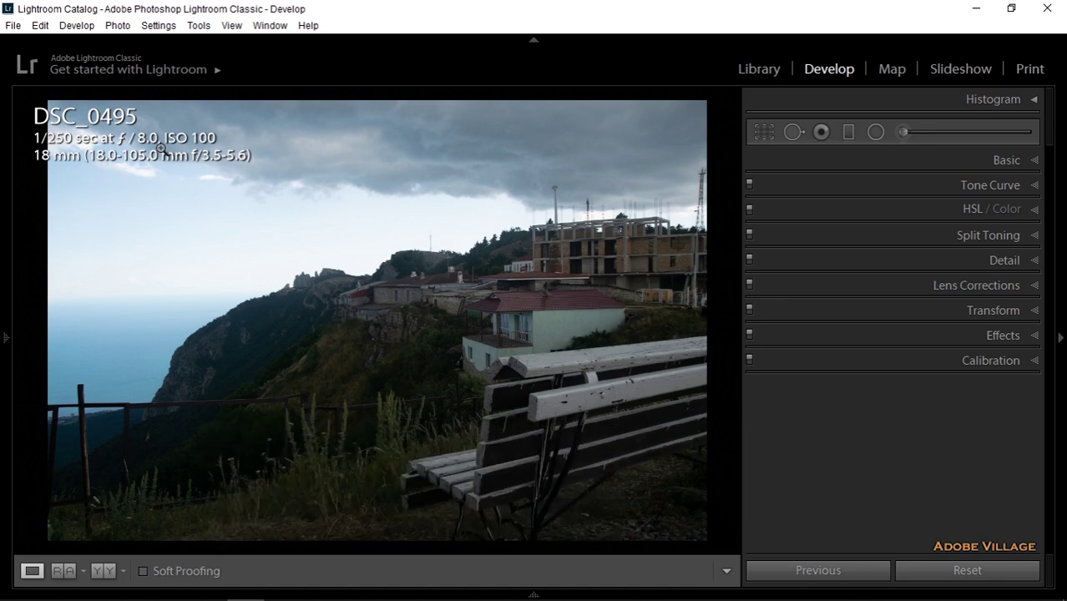
# Enable Remove Chromatic Aberration and Nikon lens Profile Corrections in Lens Corrections.
pyautogui.click(849, 284)
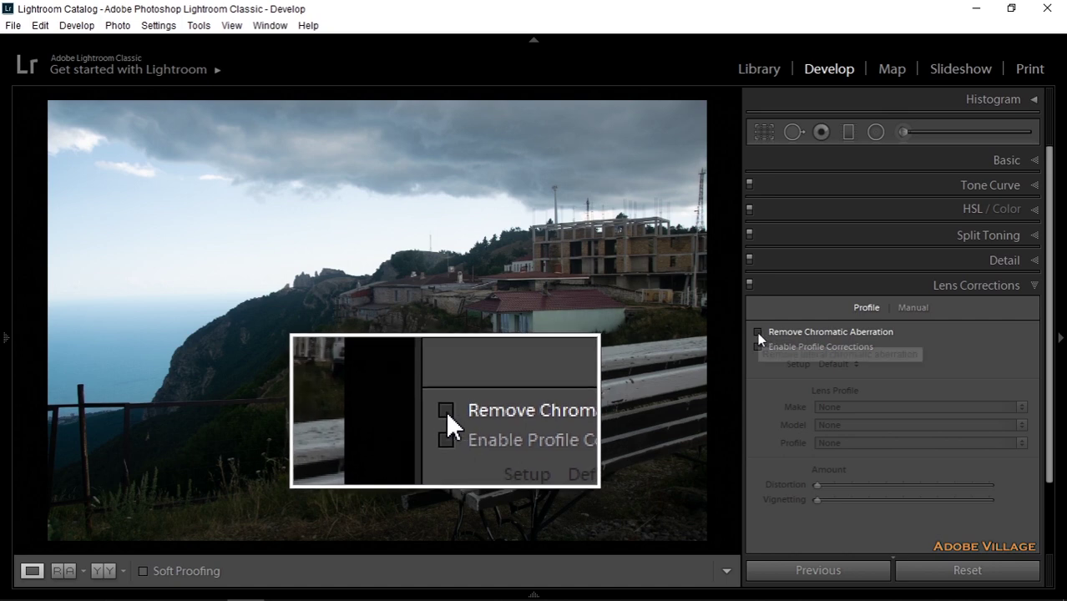
pyautogui.click(758, 332)
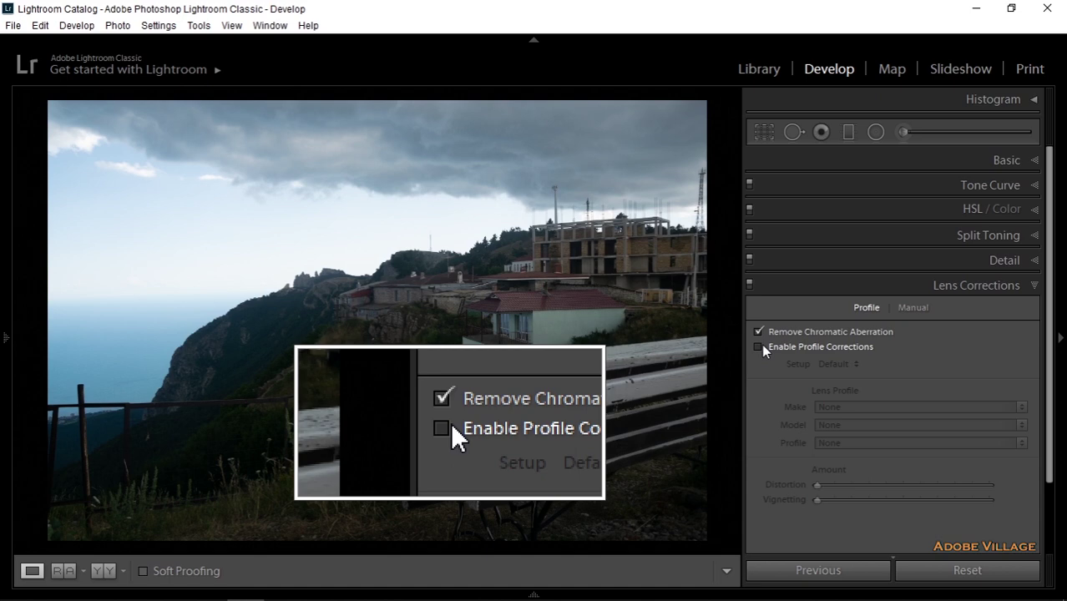
pyautogui.click(759, 347)
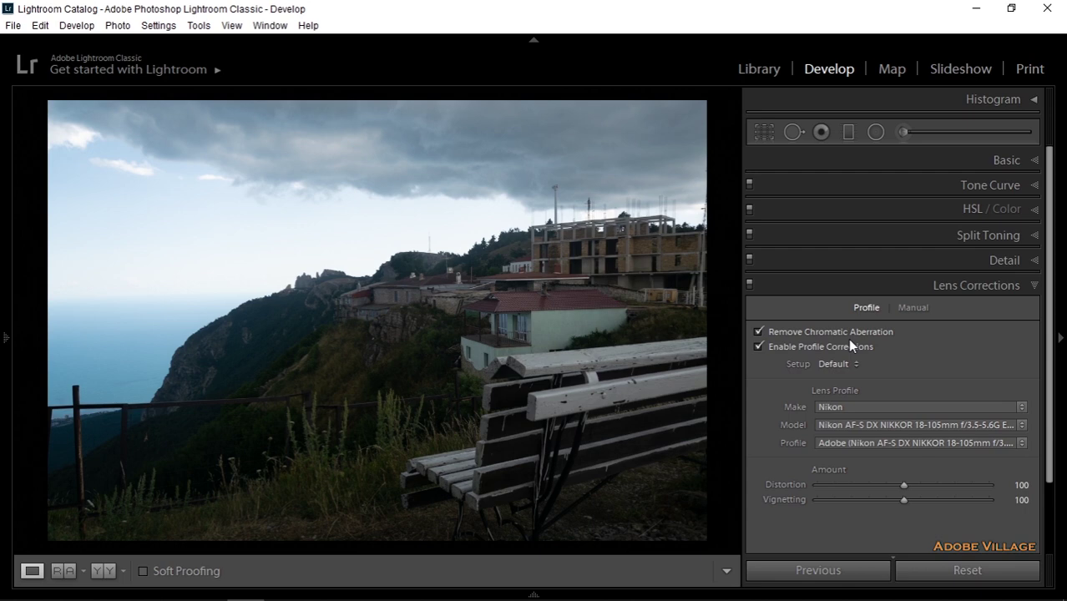
pyautogui.click(1013, 284)
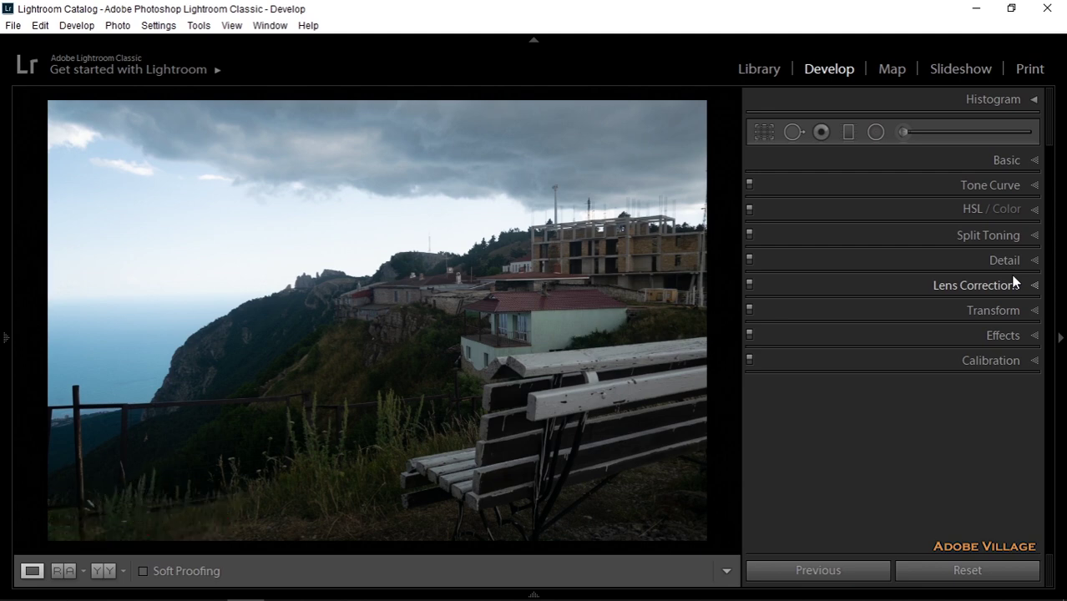
# Crop a narrow strip off the photo's left edge with Crop & Straighten.
pyautogui.press('r')
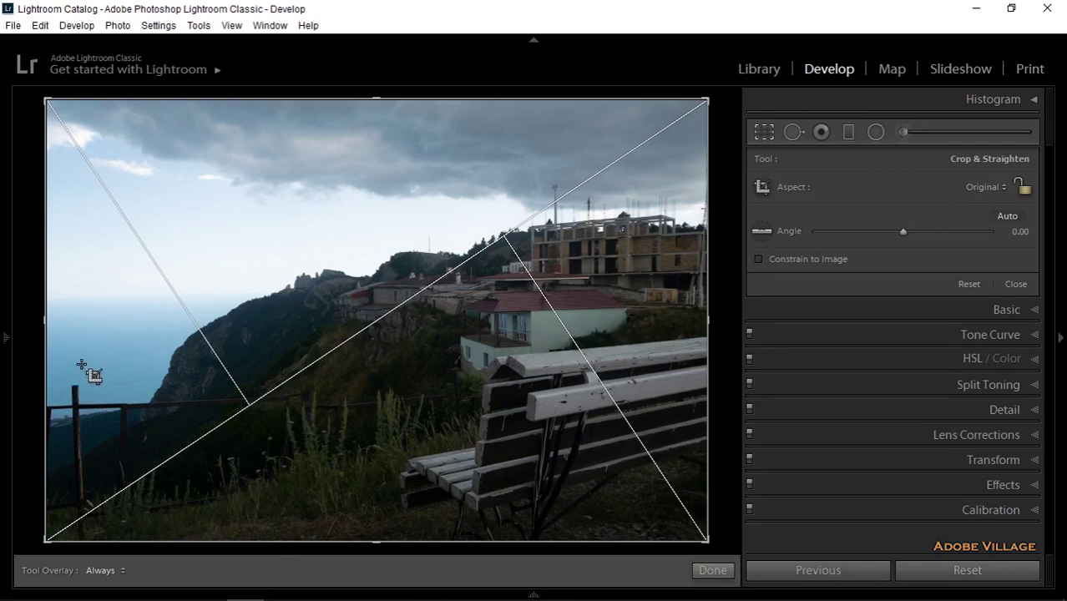
pyautogui.moveTo(49, 326); pyautogui.dragTo(72, 326)
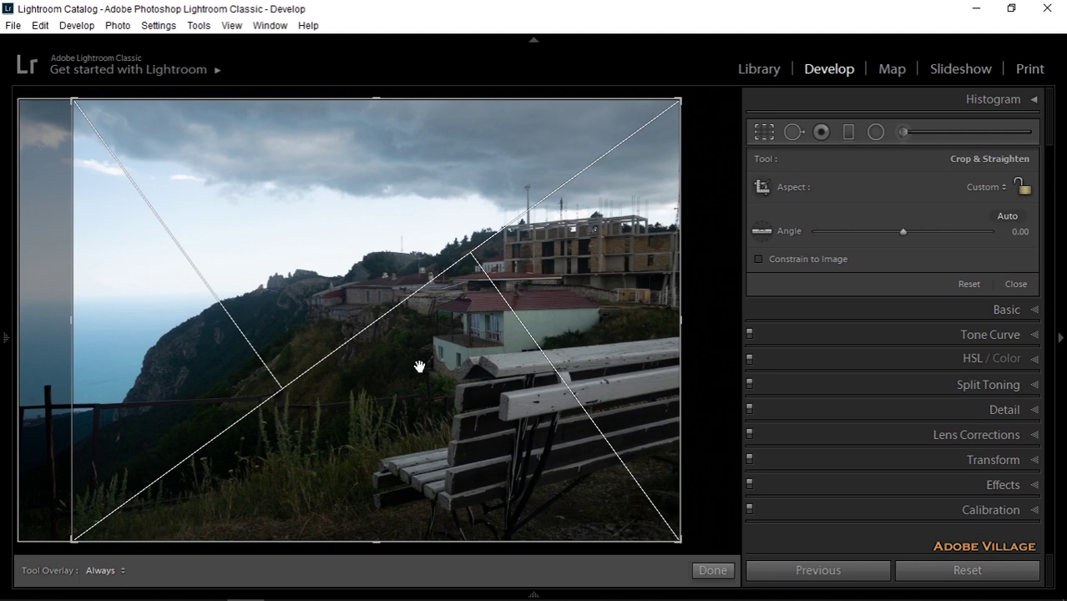
pyautogui.click(713, 571)
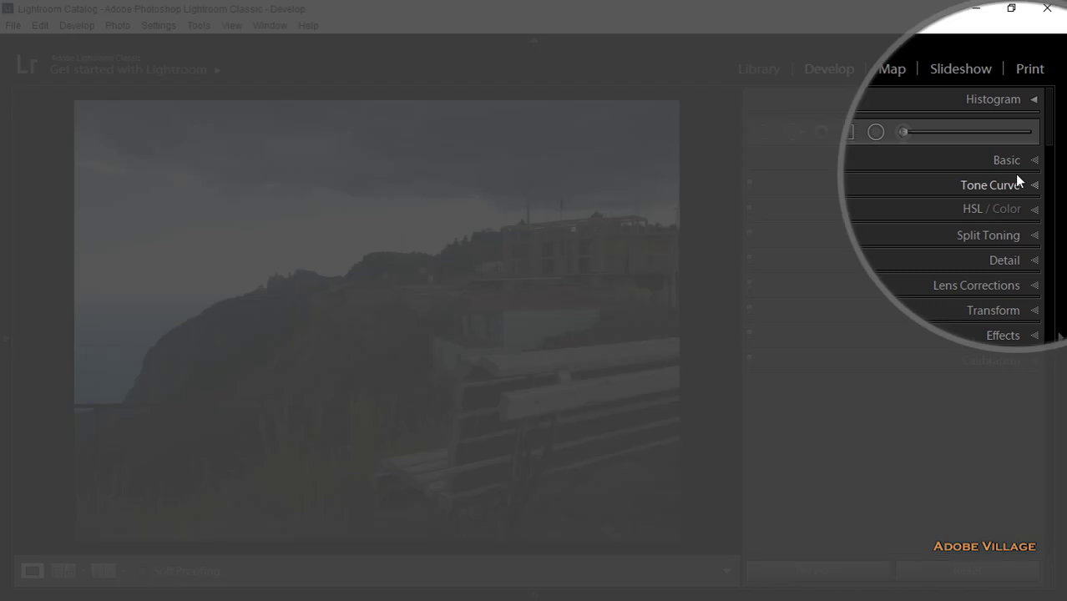
# Sample the grey bench with the White Balance Selector, giving Temp 5700 and Tint +17.
pyautogui.click(1019, 164)
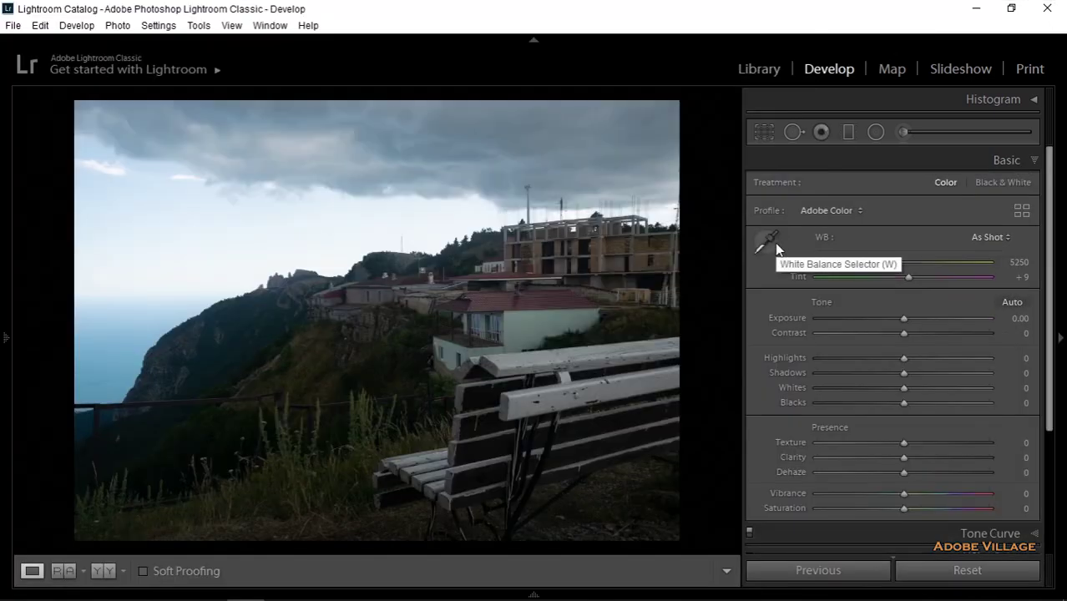
pyautogui.click(775, 245)
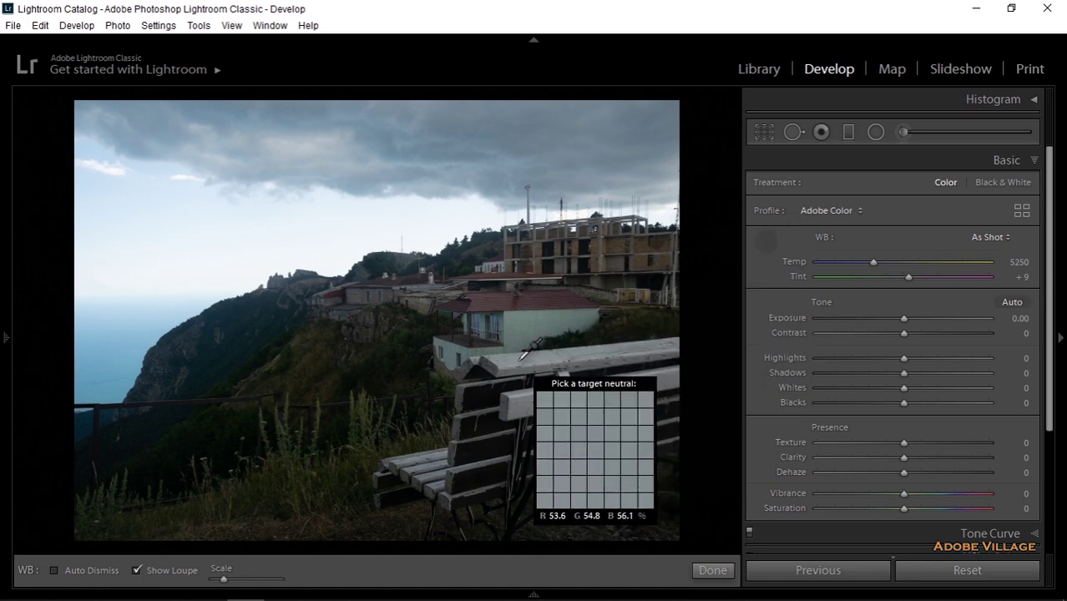
pyautogui.click(524, 353)
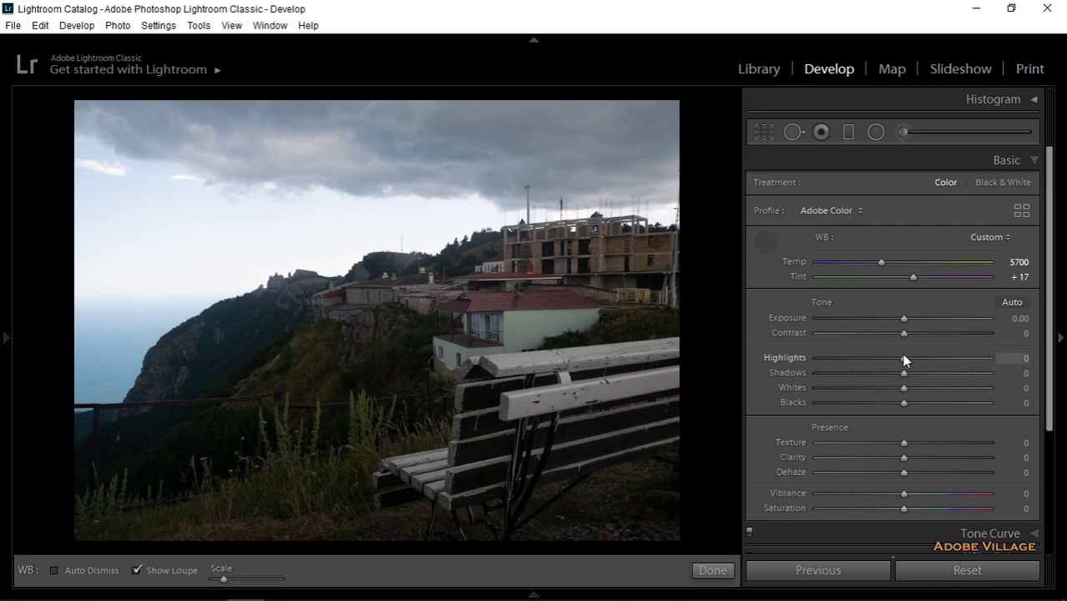
# Set Highlights −38, Exposure +0.11, Shadows +6 and Clarity +11, then return the WB picker.
pyautogui.moveTo(896, 359); pyautogui.dragTo(872, 364)
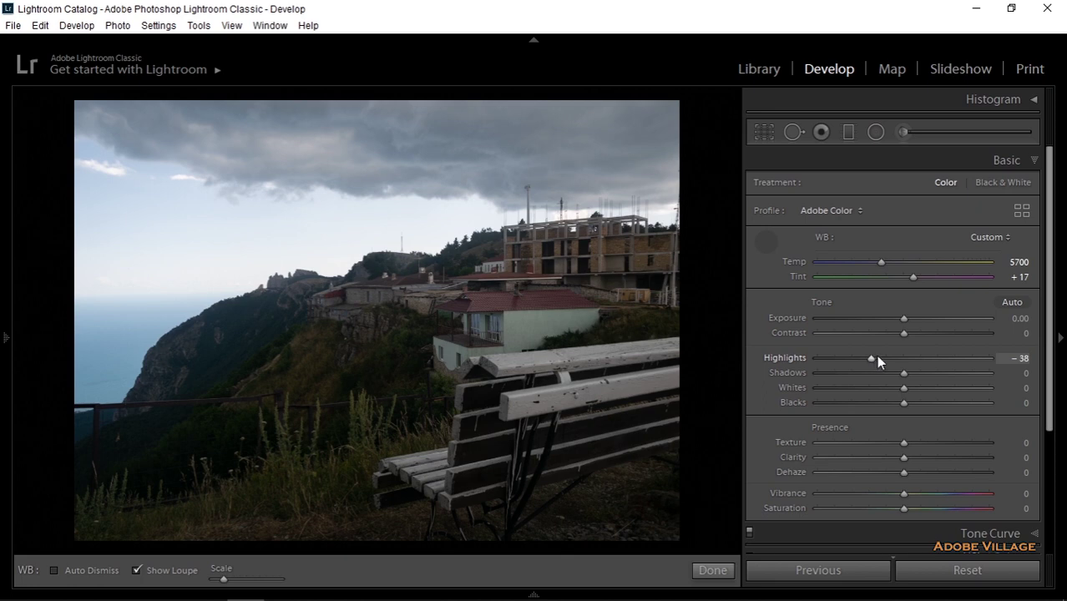
pyautogui.moveTo(904, 319); pyautogui.dragTo(905, 320)
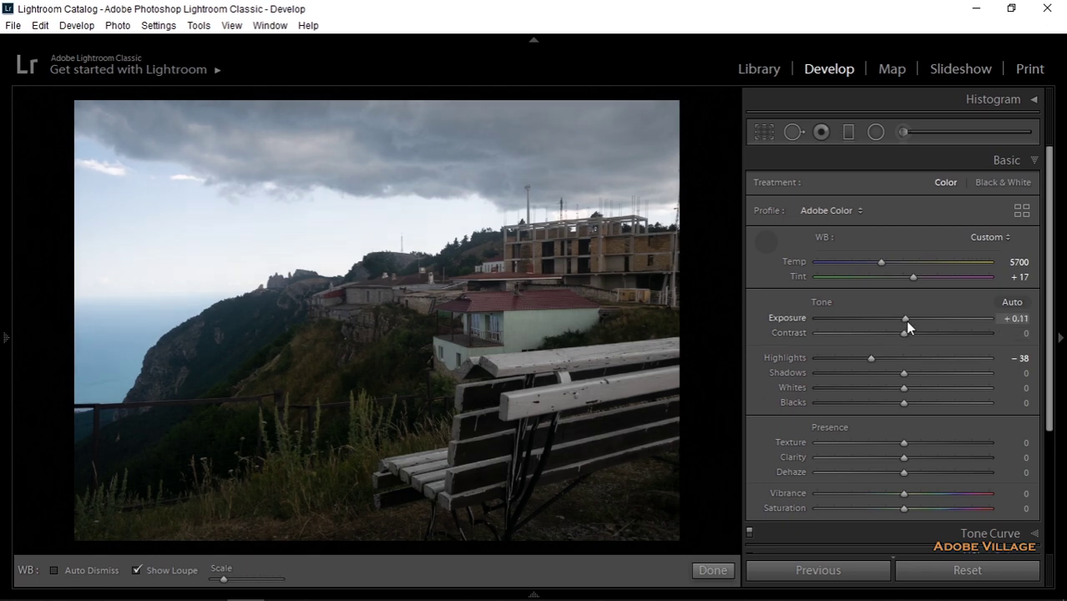
pyautogui.moveTo(905, 373); pyautogui.dragTo(908, 373)
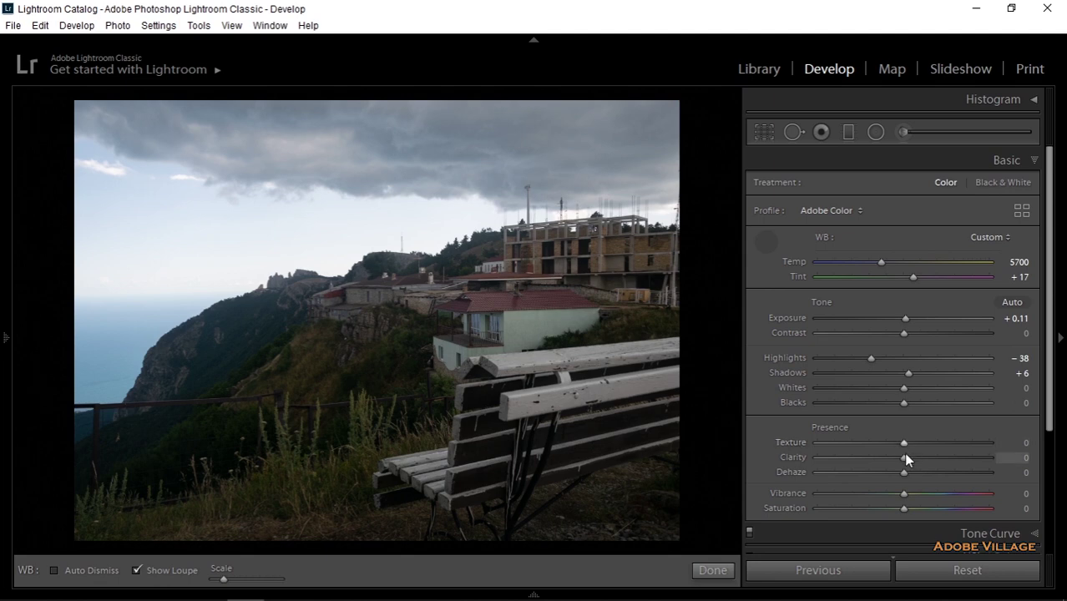
pyautogui.moveTo(904, 458); pyautogui.dragTo(915, 461)
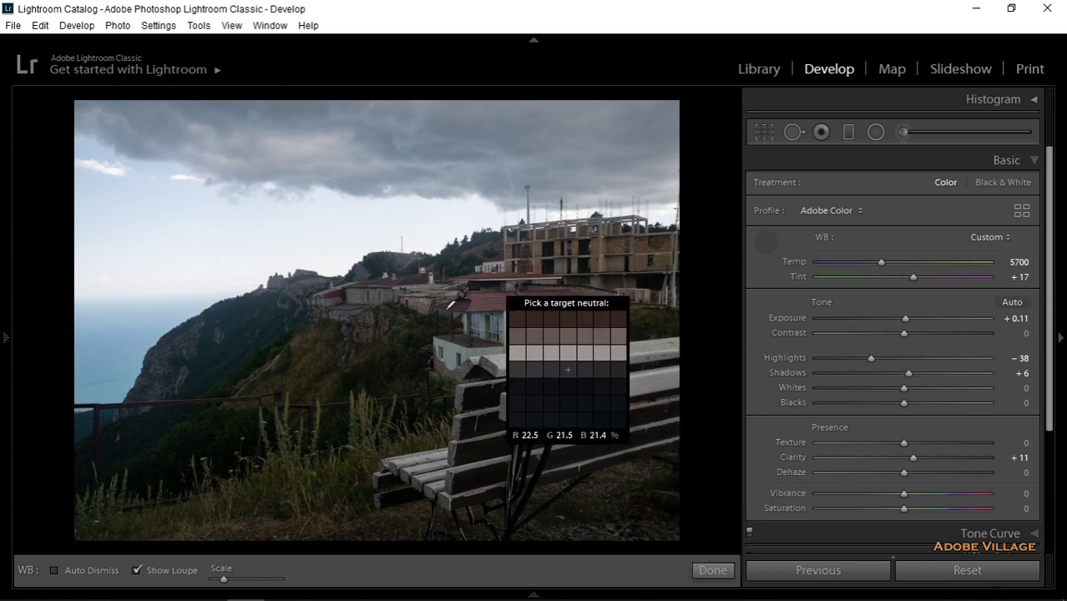
pyautogui.click(770, 243)
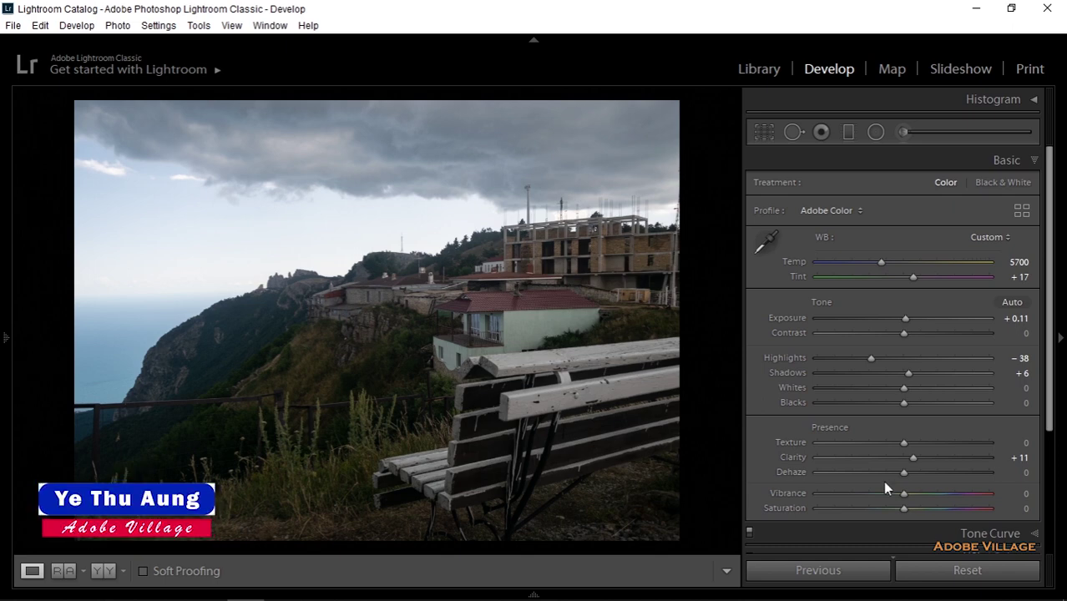
# Set Clarity +12, Vibrance +19 and Whites +20, lift Shadows further, and collapse Basic.
pyautogui.moveTo(916, 457); pyautogui.dragTo(917, 461)
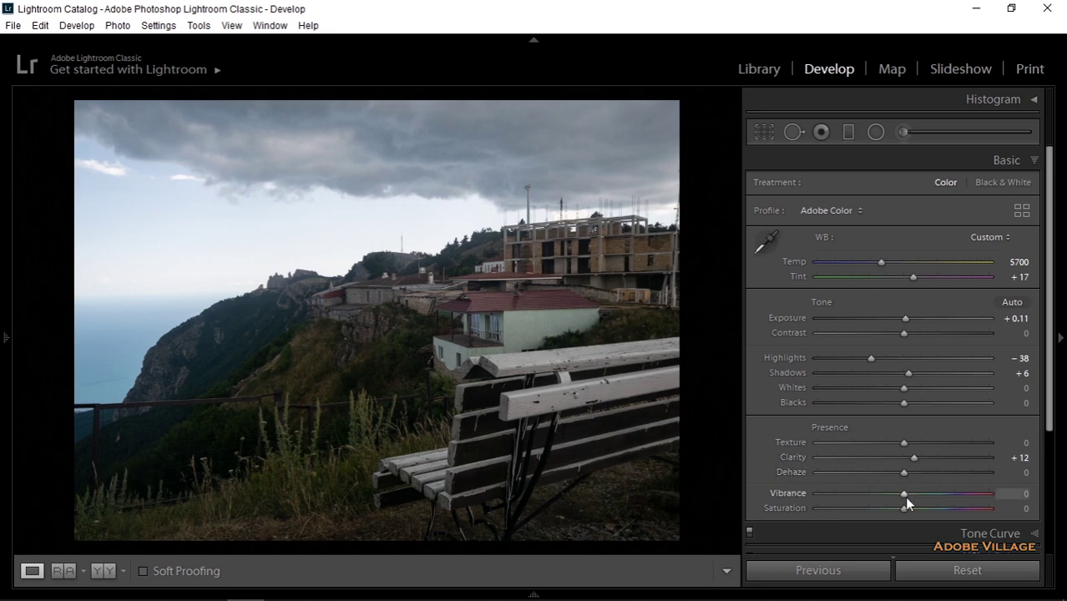
pyautogui.moveTo(907, 497); pyautogui.dragTo(924, 494)
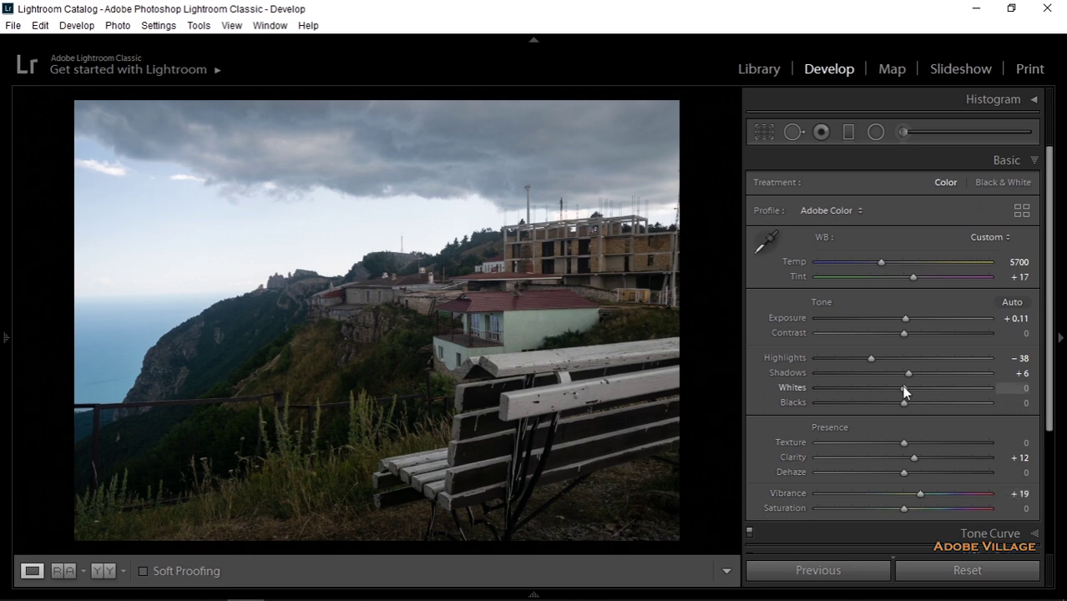
pyautogui.press('shift')
pyautogui.keyDown('shift'); pyautogui.doubleClick(905, 391); pyautogui.keyUp('shift')
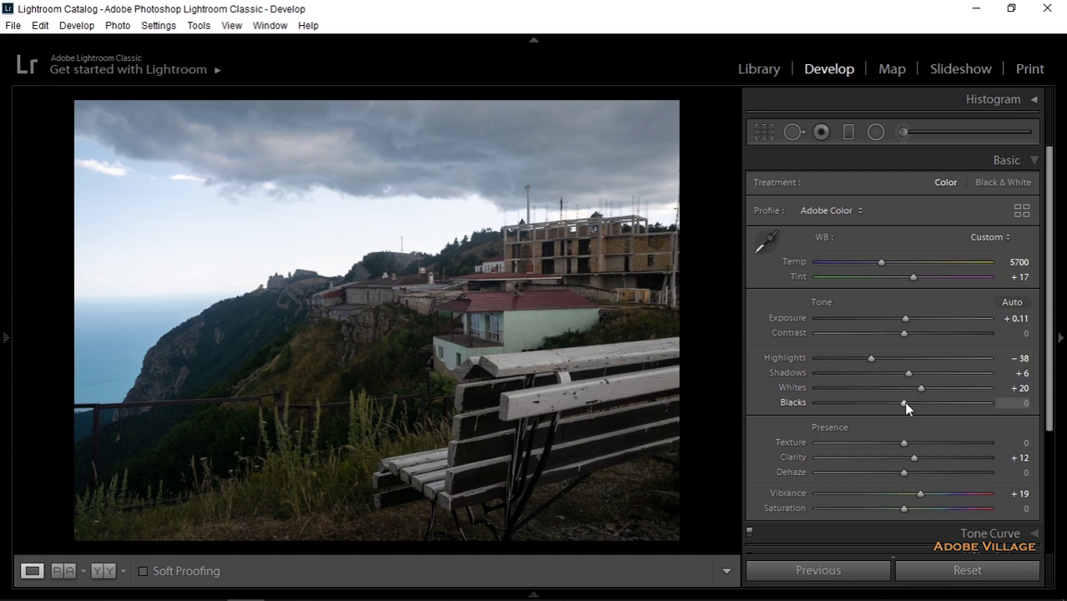
pyautogui.press('shift')
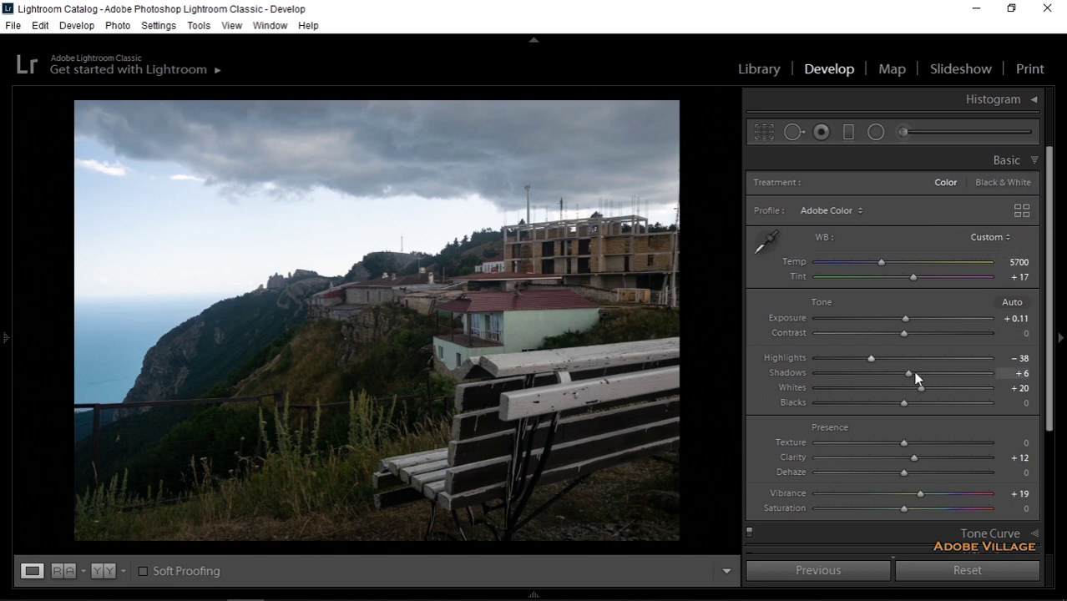
pyautogui.moveTo(911, 373); pyautogui.dragTo(922, 373)
pyautogui.click(1036, 163)
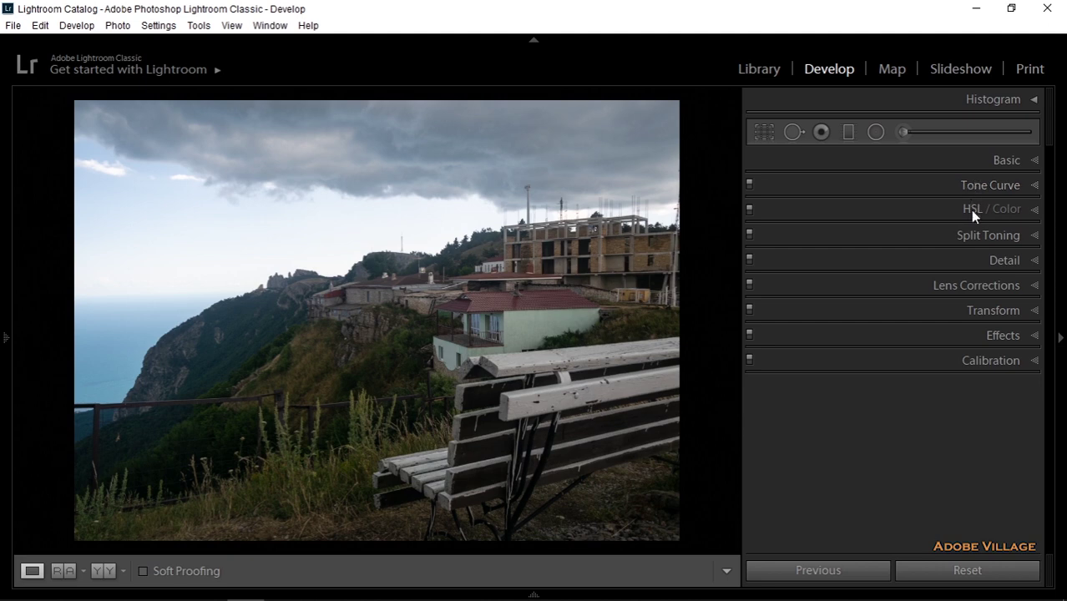
# Drop Green saturation to −100 in the HSL / Color Saturation sliders.
pyautogui.click(970, 210)
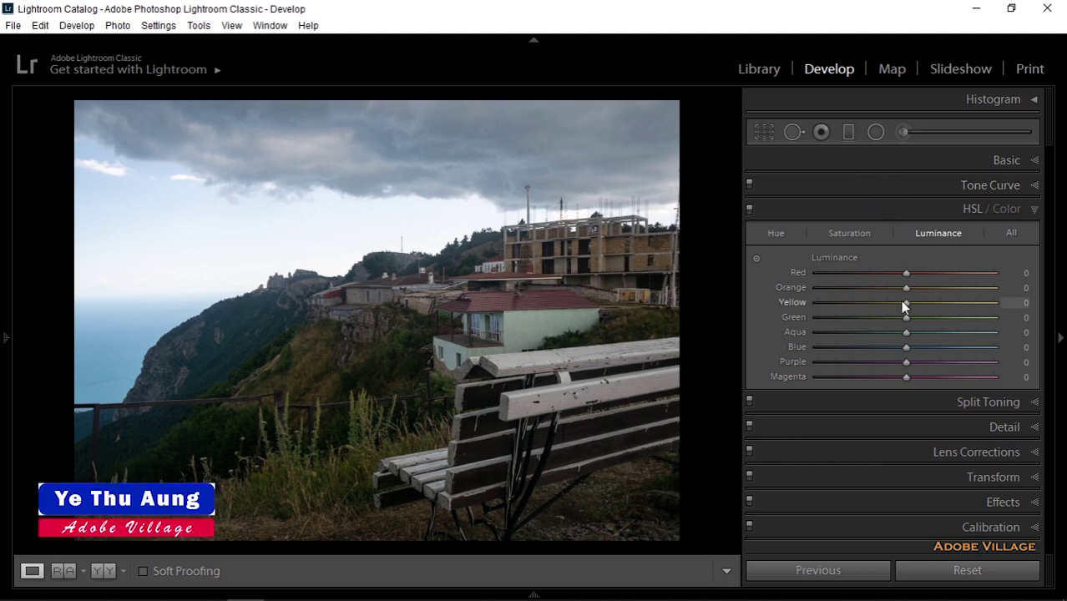
pyautogui.click(862, 235)
pyautogui.moveTo(908, 318); pyautogui.dragTo(797, 321)
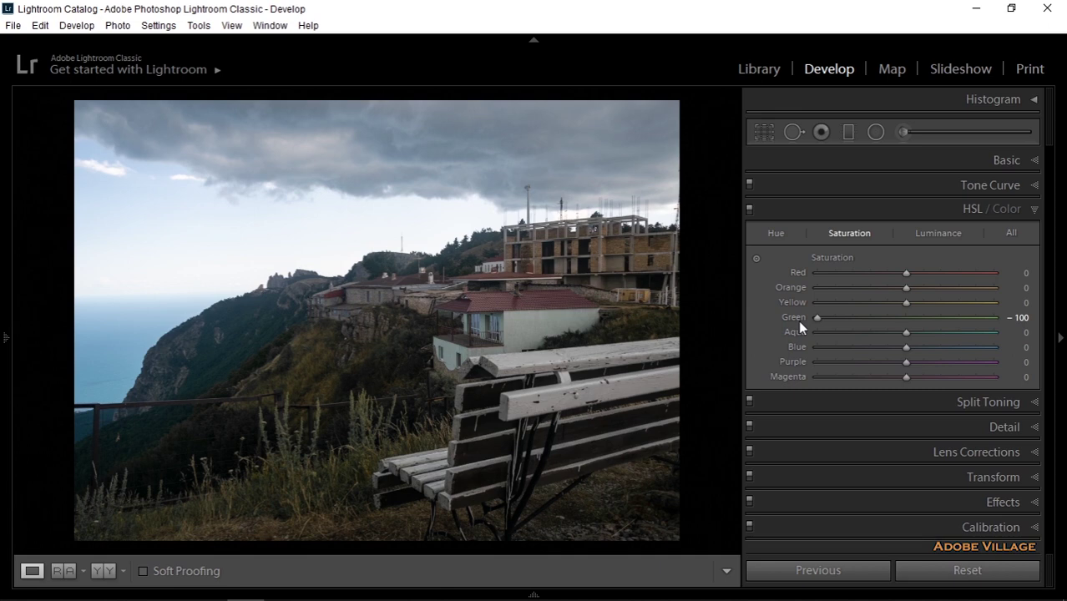
pyautogui.click(1035, 210)
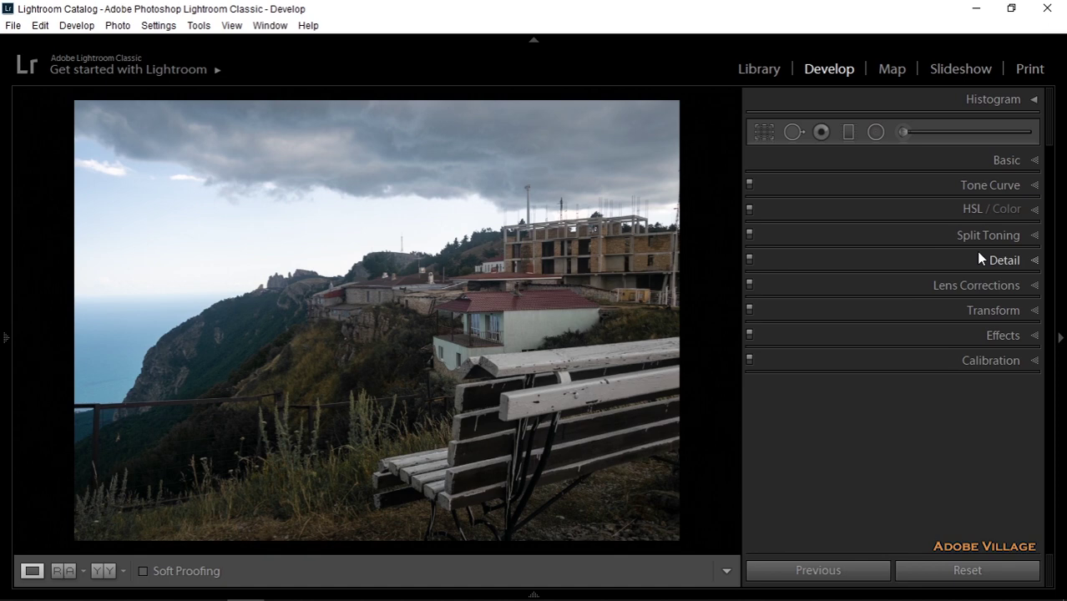
# In Manual lens corrections, enable Constrain Crop and set Distortion Amount to +46.
pyautogui.click(988, 286)
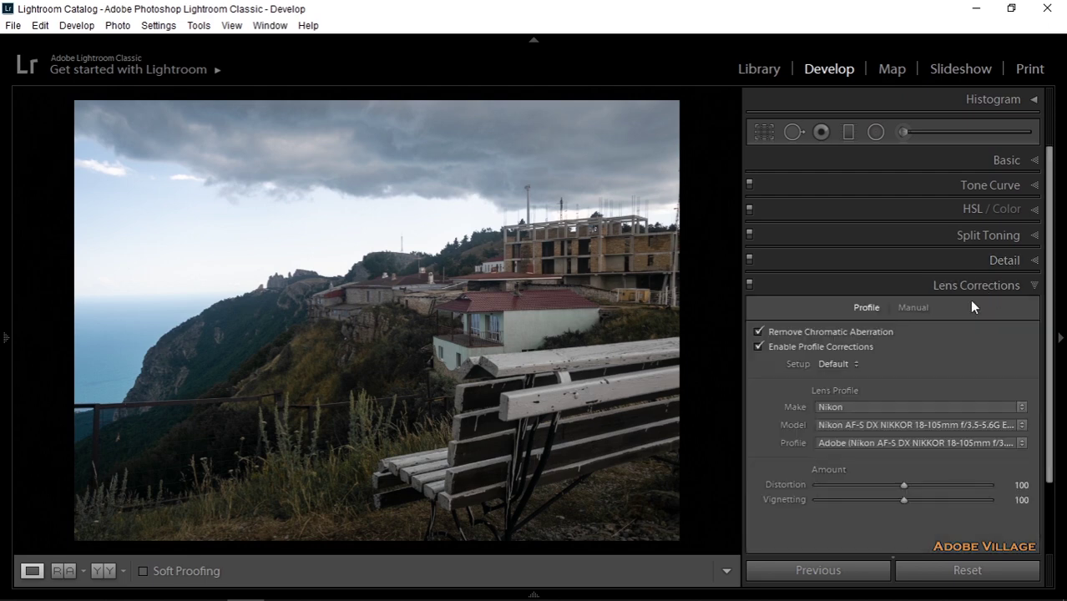
pyautogui.click(919, 308)
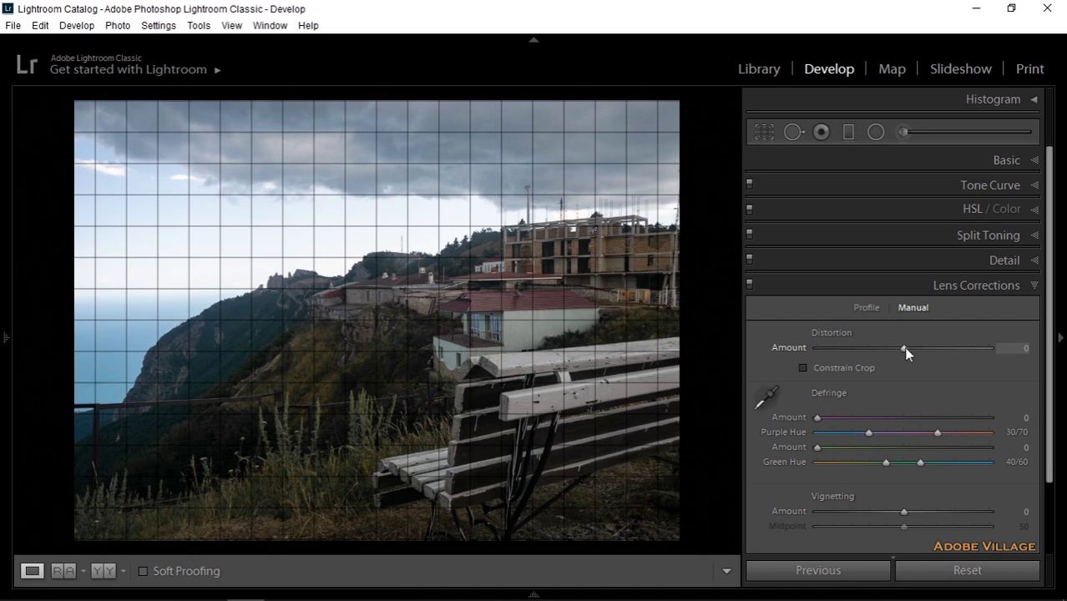
pyautogui.moveTo(904, 347); pyautogui.dragTo(923, 349)
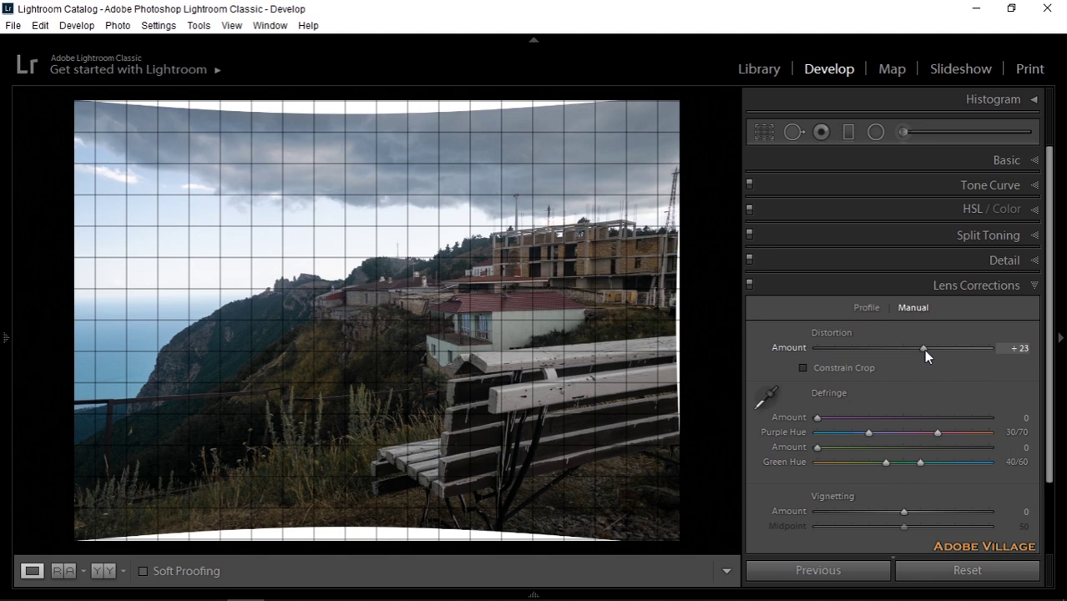
pyautogui.moveTo(924, 349); pyautogui.dragTo(923, 349)
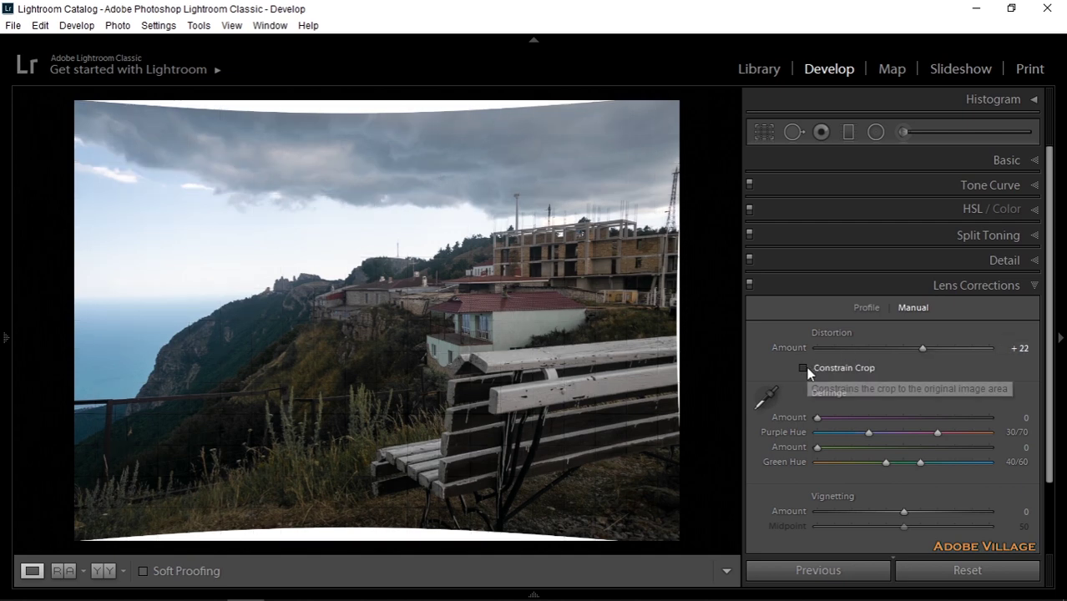
pyautogui.click(804, 367)
pyautogui.click(923, 350)
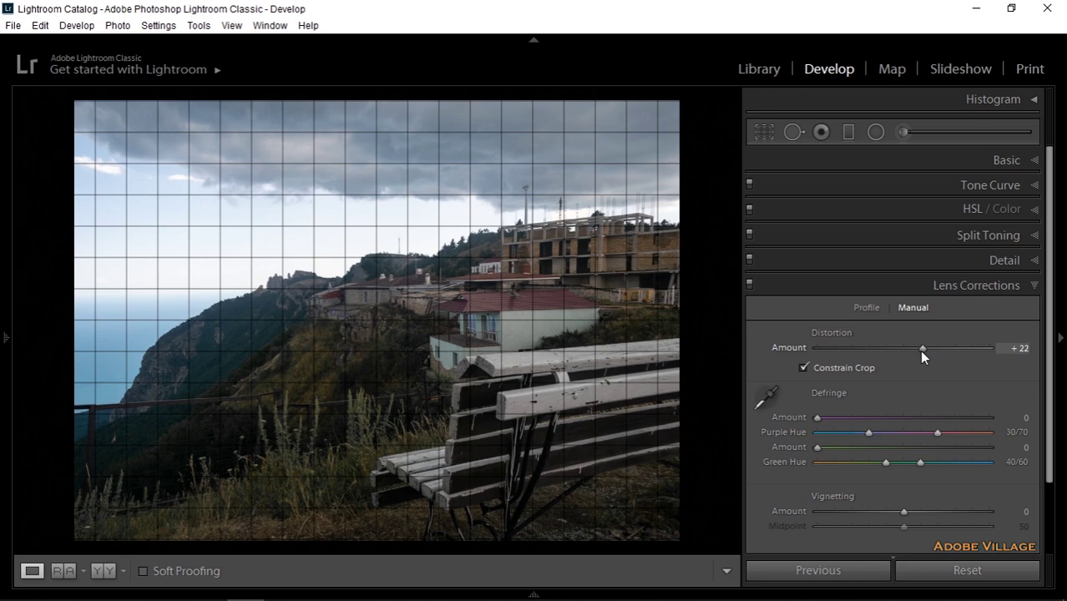
pyautogui.moveTo(922, 350); pyautogui.dragTo(942, 350)
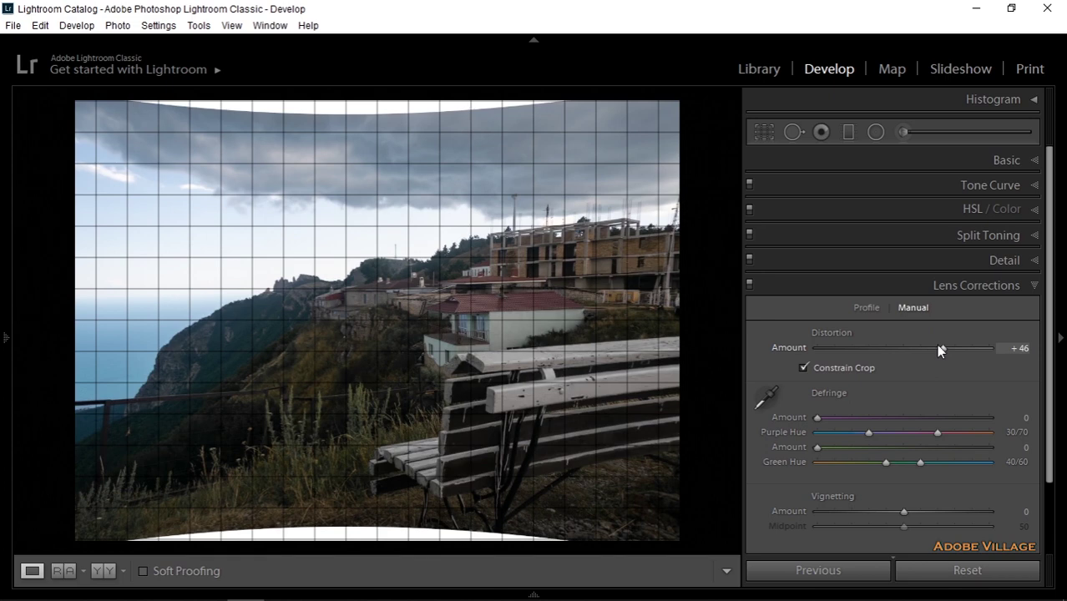
pyautogui.moveTo(939, 345); pyautogui.dragTo(938, 383)
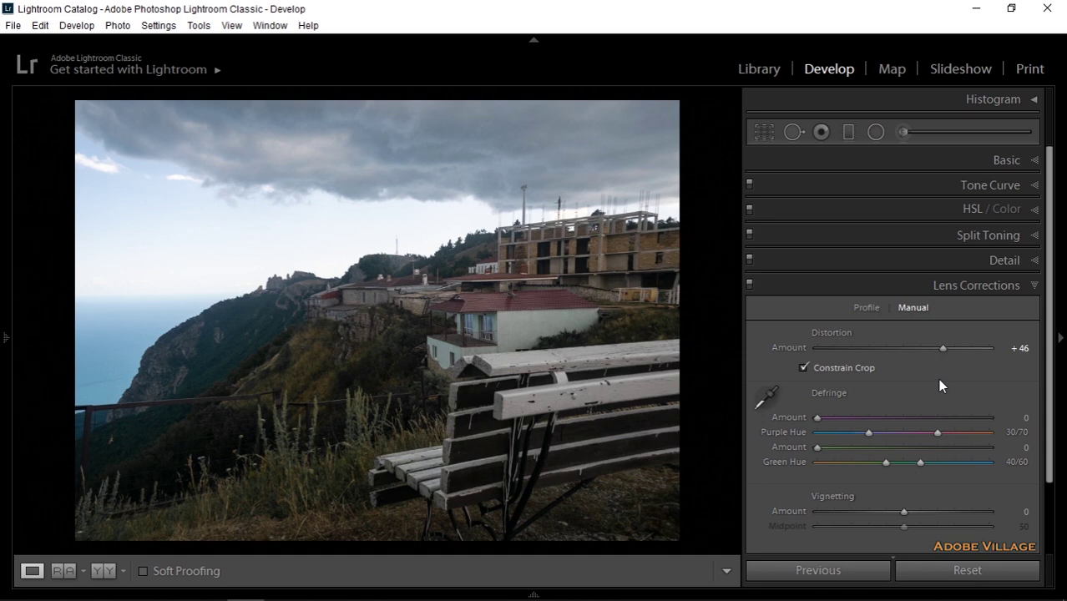
# Collapse the Lens Corrections panel.
pyautogui.click(1028, 289)
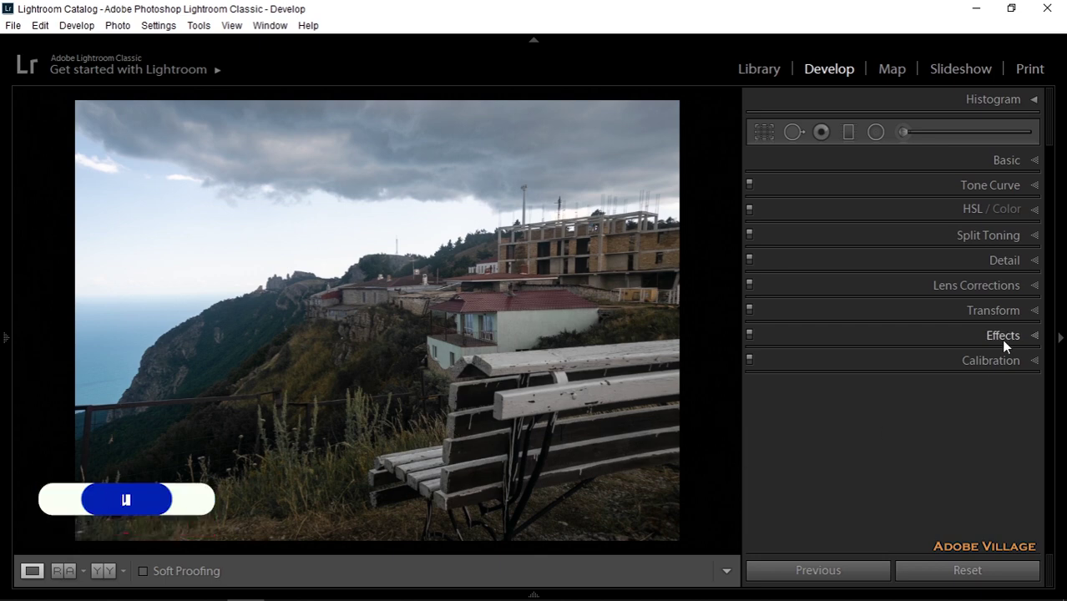
# Add a −19 post-crop vignette with Feather 79, Highlights 42, and grain Amount 11, Size 19.
pyautogui.click(1002, 336)
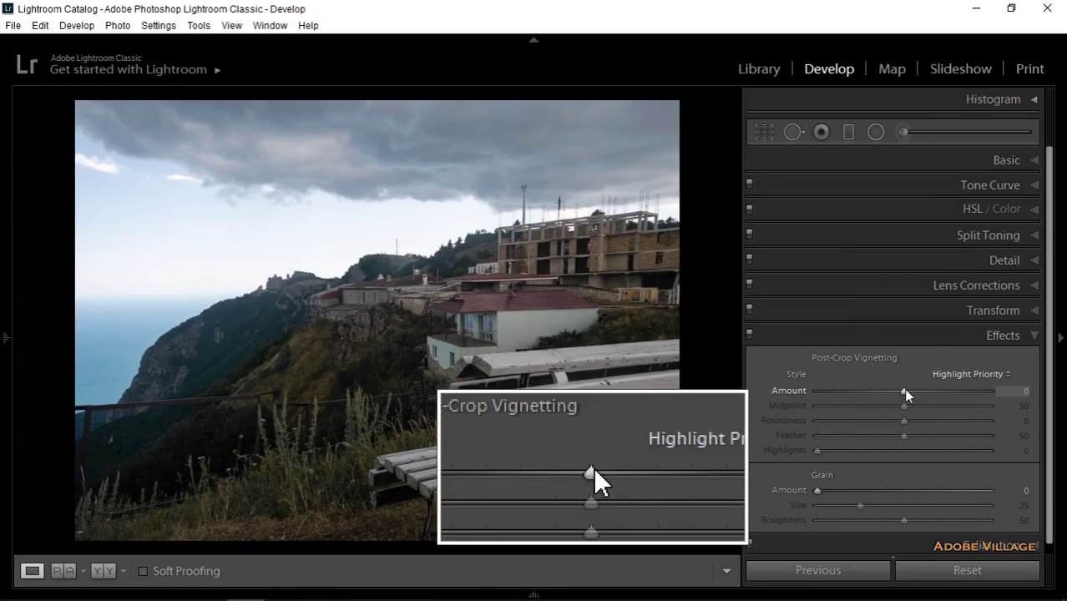
pyautogui.moveTo(906, 390)
pyautogui.mouseDown()
pyautogui.moveTo(890, 389)
pyautogui.moveTo(895, 406)
pyautogui.moveTo(883, 406)
pyautogui.moveTo(947, 420)
pyautogui.moveTo(847, 436)
pyautogui.moveTo(948, 436)
pyautogui.moveTo(882, 438)
pyautogui.mouseUp()
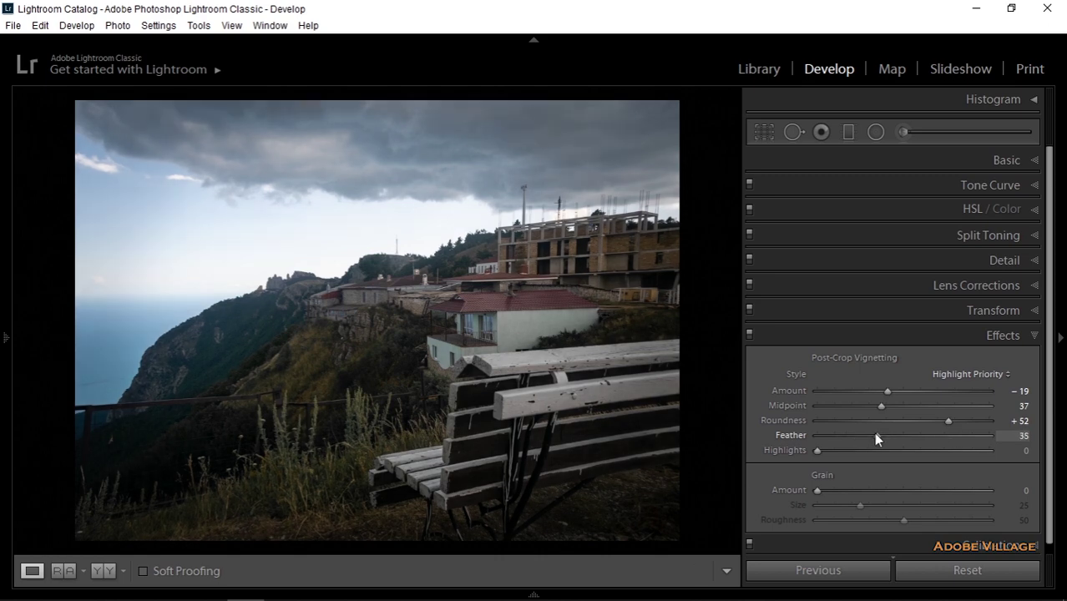
pyautogui.moveTo(875, 434); pyautogui.dragTo(951, 438)
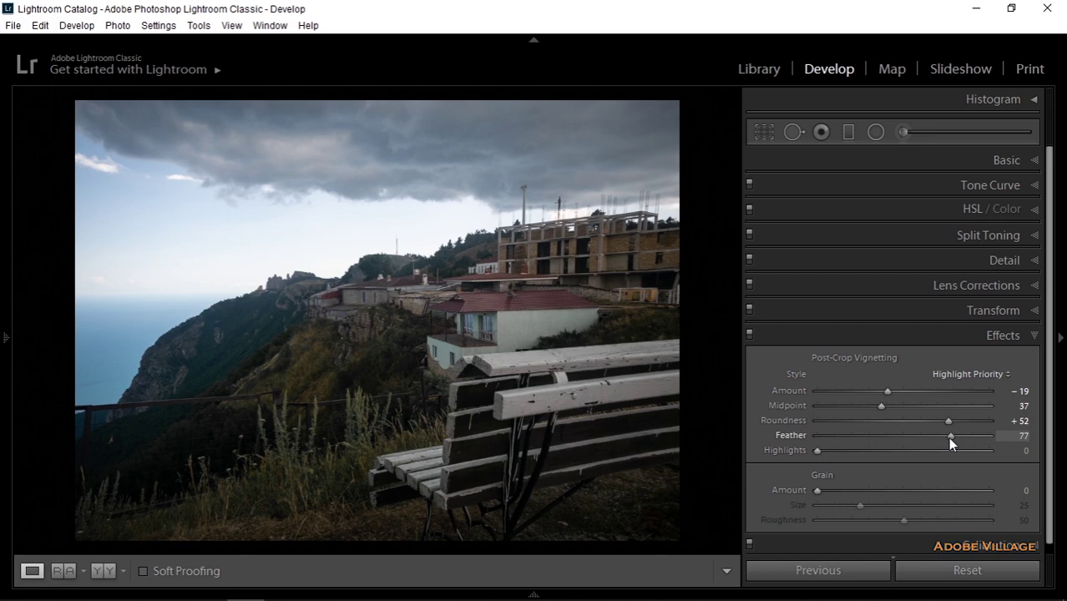
pyautogui.moveTo(949, 437); pyautogui.dragTo(952, 436)
pyautogui.moveTo(818, 451); pyautogui.dragTo(890, 451)
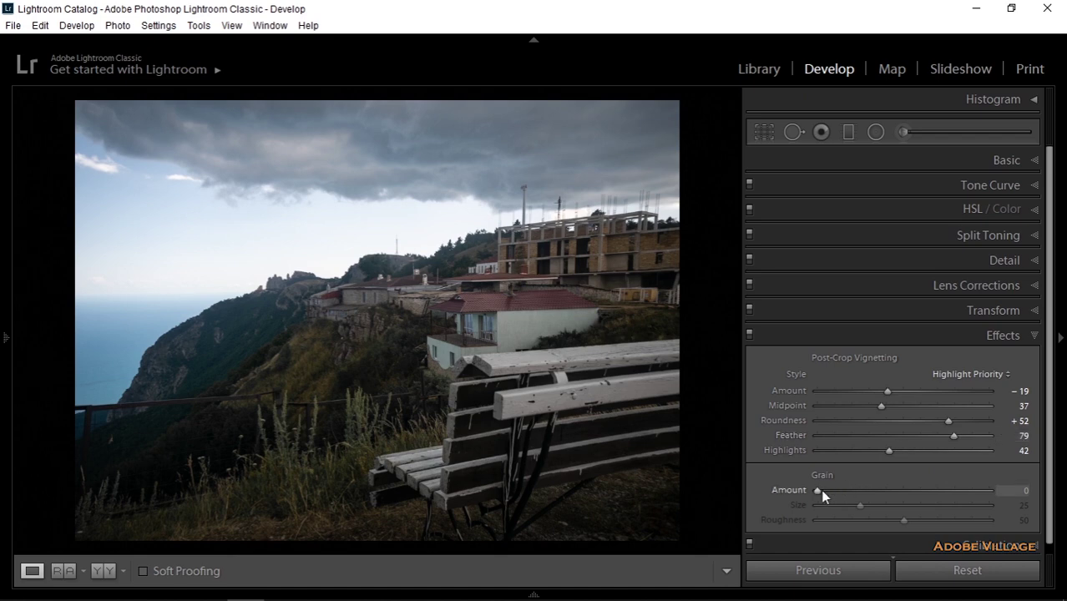
pyautogui.moveTo(819, 490); pyautogui.dragTo(827, 491)
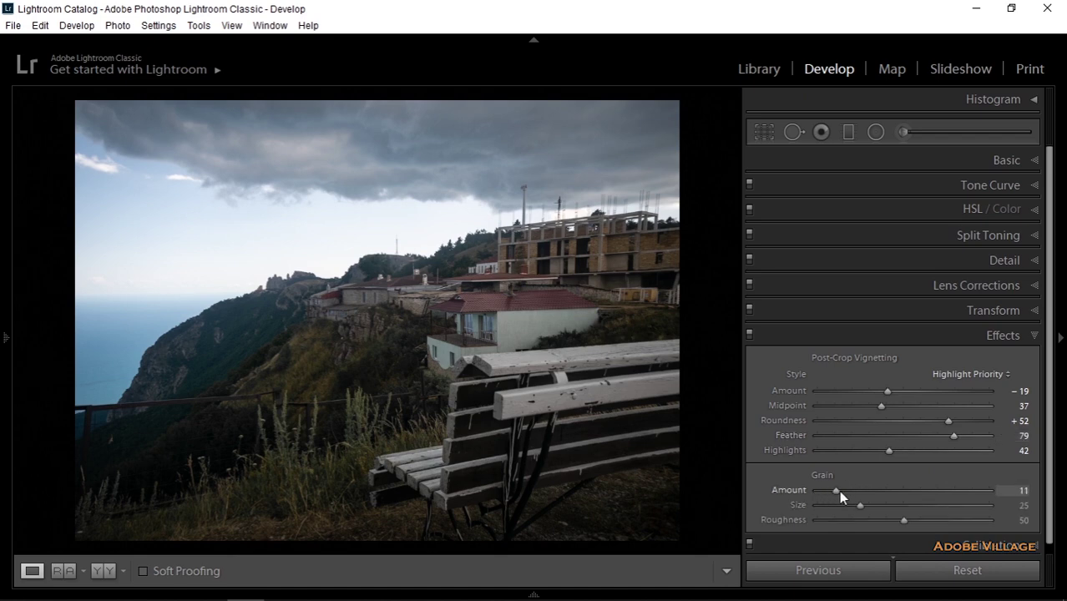
pyautogui.moveTo(861, 506); pyautogui.dragTo(853, 505)
# Collapse the Effects panel to view the fully edited bench photo.
pyautogui.click(1035, 336)
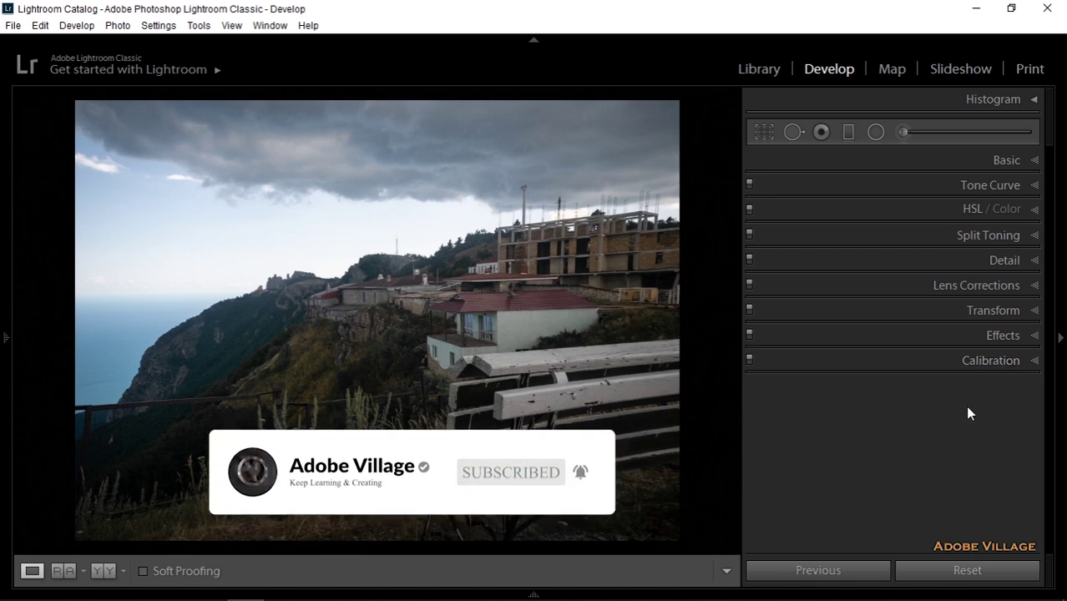
# Send the photo from Lightroom to Edit in Adobe Photoshop CC 2018.
pyautogui.rightClick(462, 209)
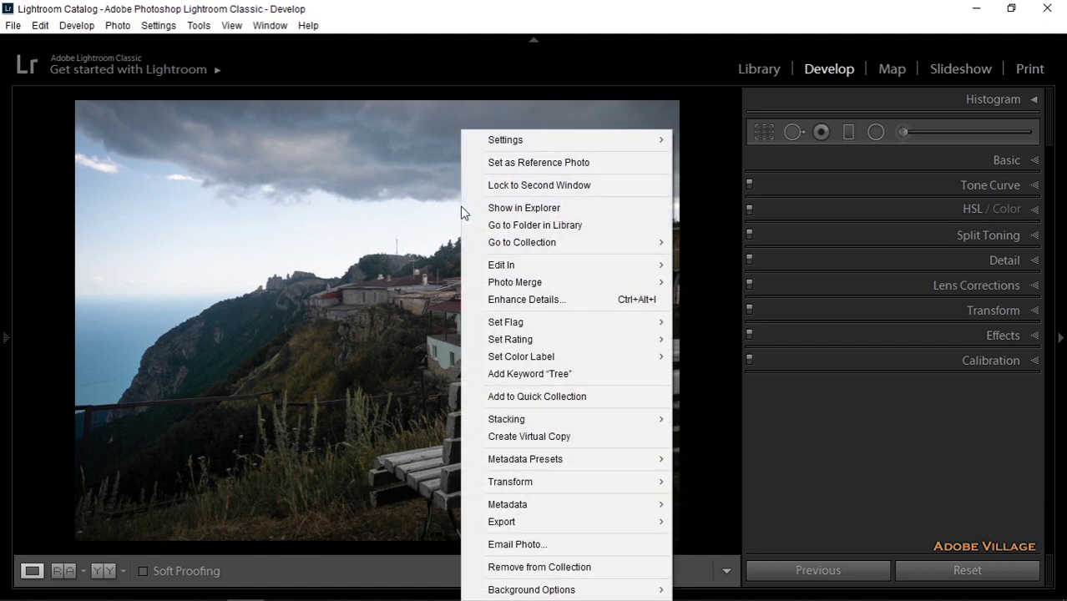
pyautogui.moveTo(535, 265)
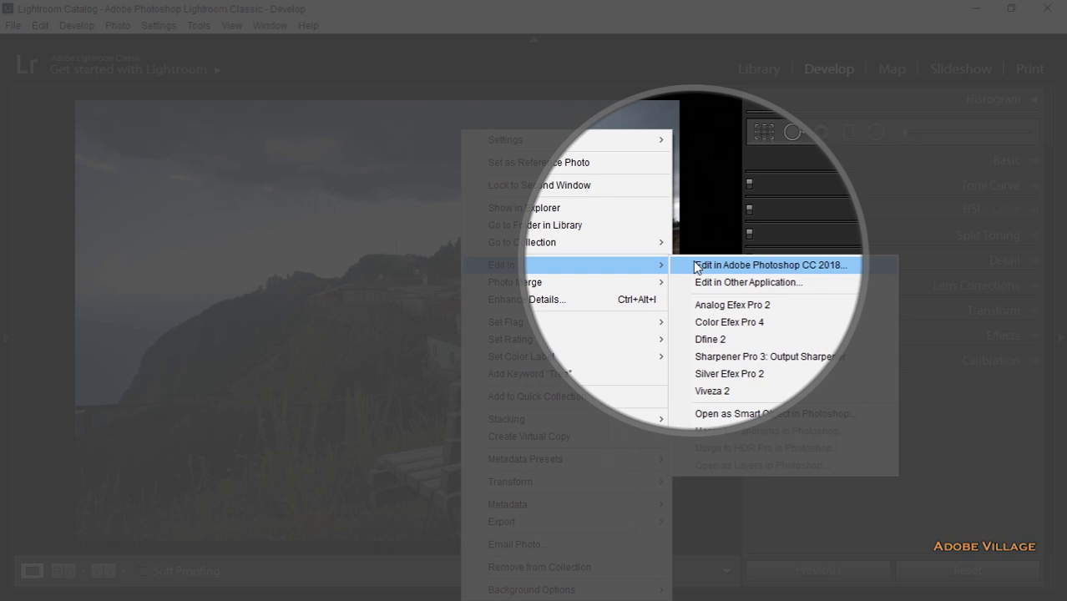
pyautogui.click(695, 266)
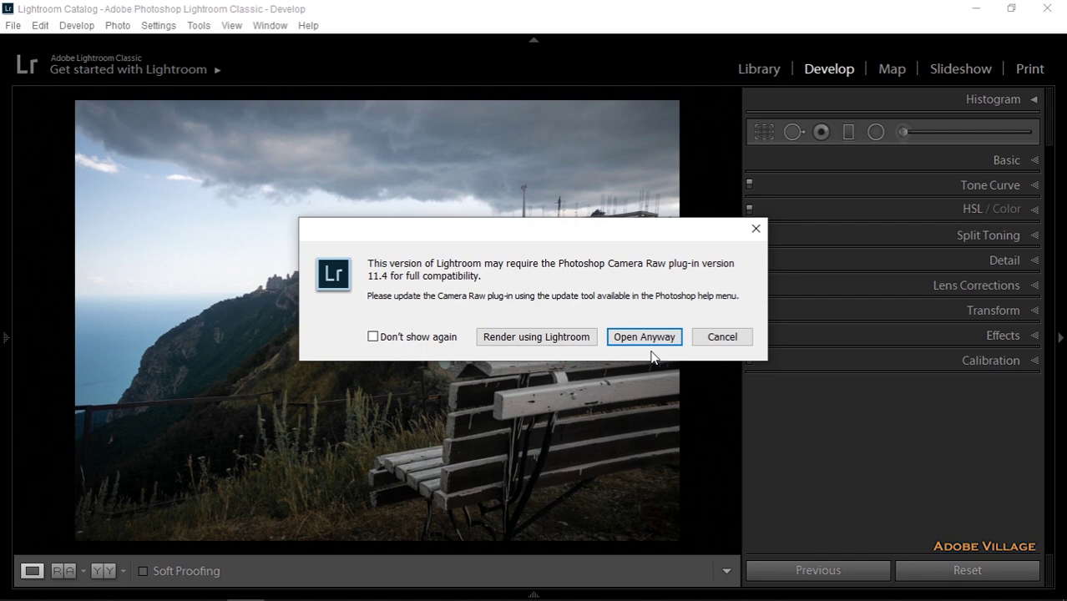
# Open the photo in Photoshop despite the Camera Raw warning, then show the adjustment layer list.
pyautogui.click(647, 341)
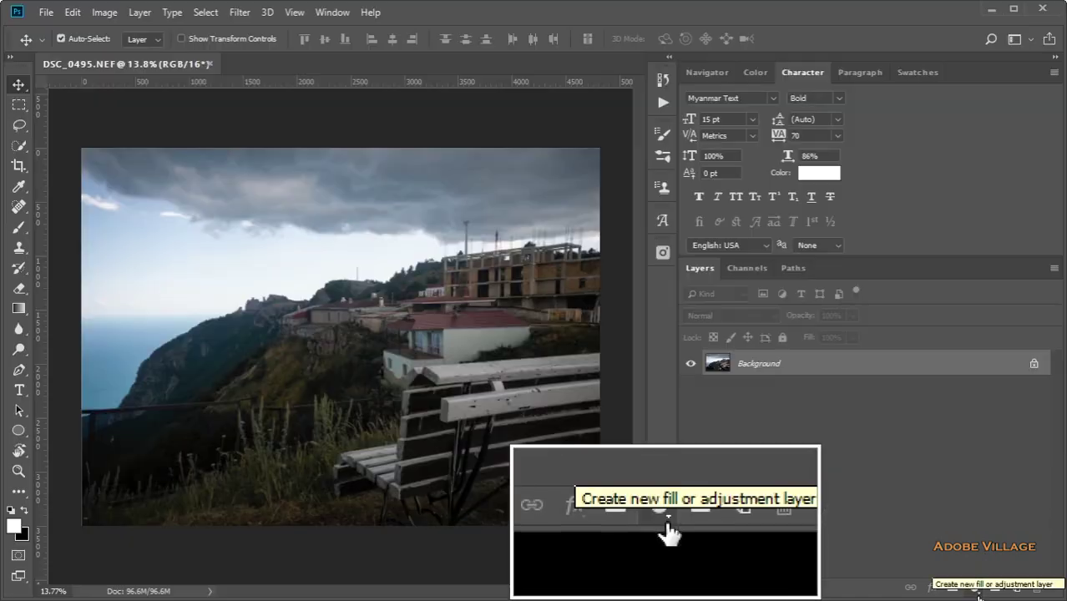
pyautogui.click(979, 594)
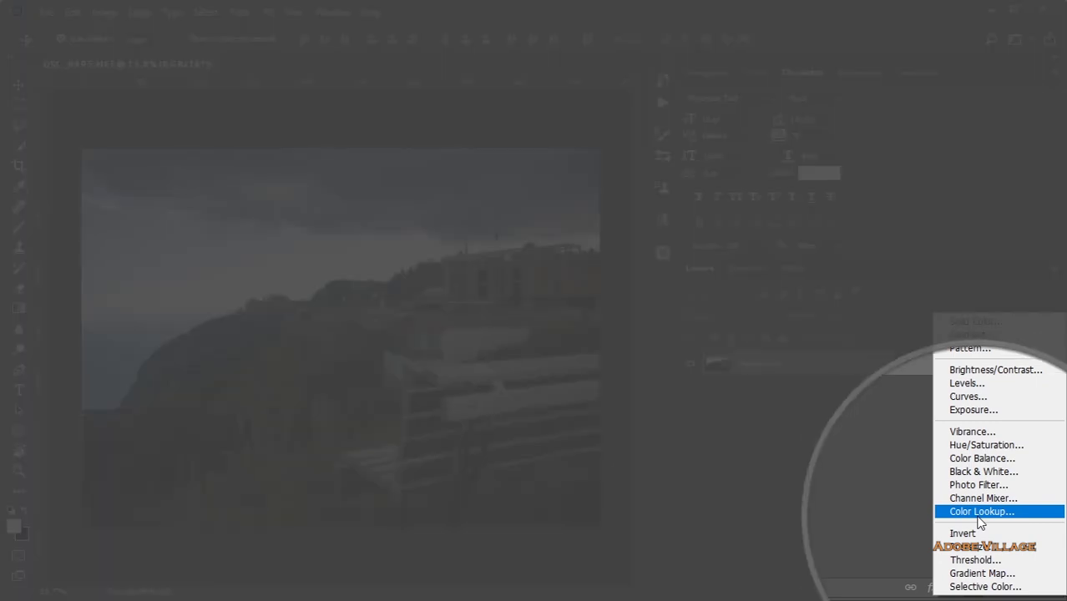
# Add a Color Lookup adjustment layer and apply the 2Strip.look 3DLUT.
pyautogui.click(979, 513)
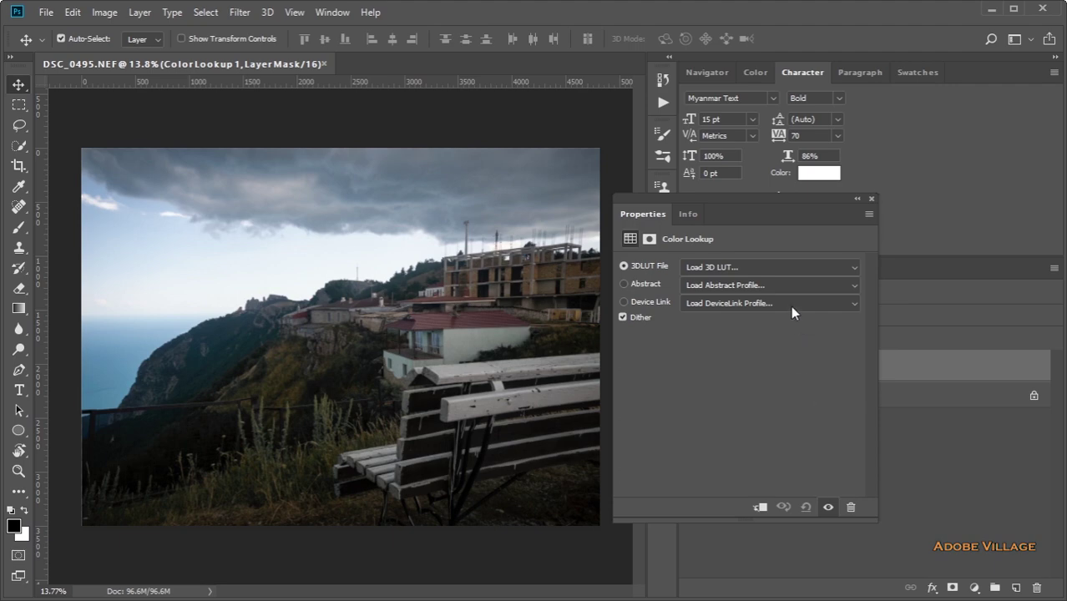
pyautogui.moveTo(753, 201); pyautogui.dragTo(813, 204)
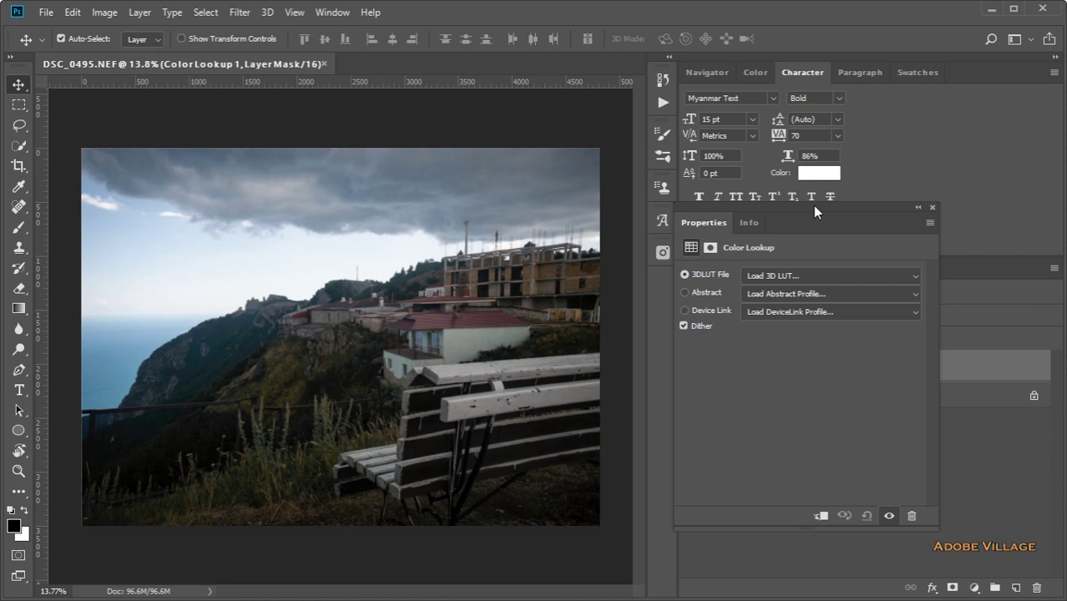
pyautogui.click(809, 277)
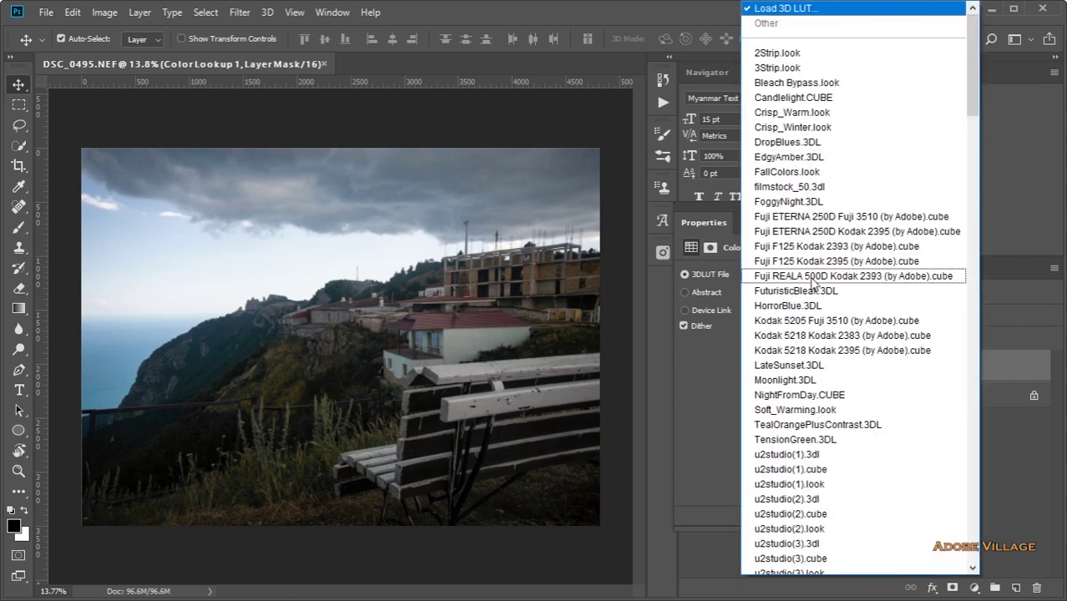
pyautogui.click(800, 52)
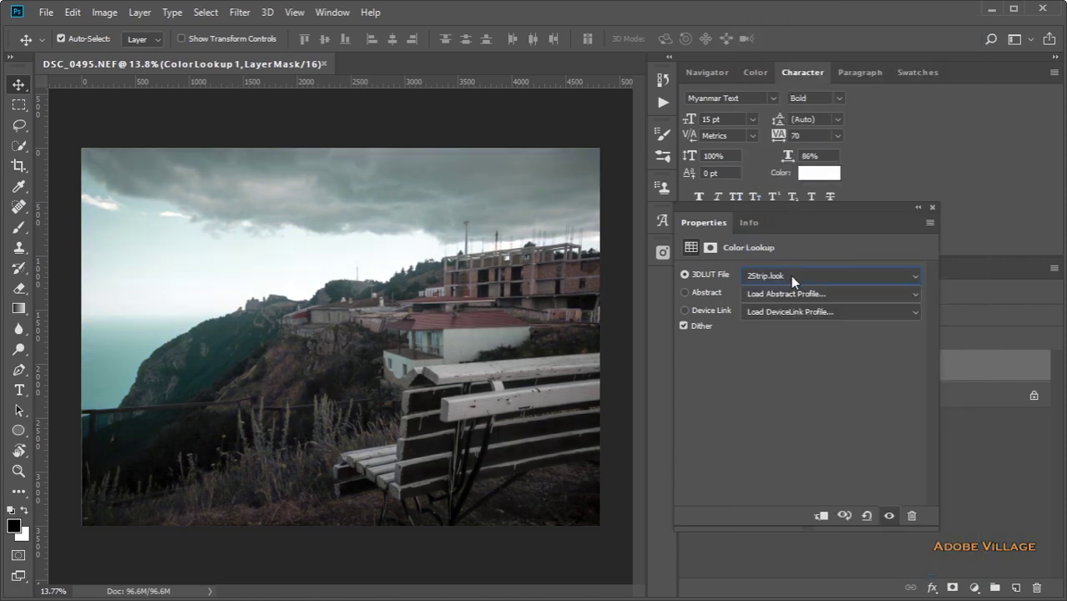
# Preview each LUT in turn, from 3Strip.look through u2studio(1).cube.
pyautogui.press('Down')
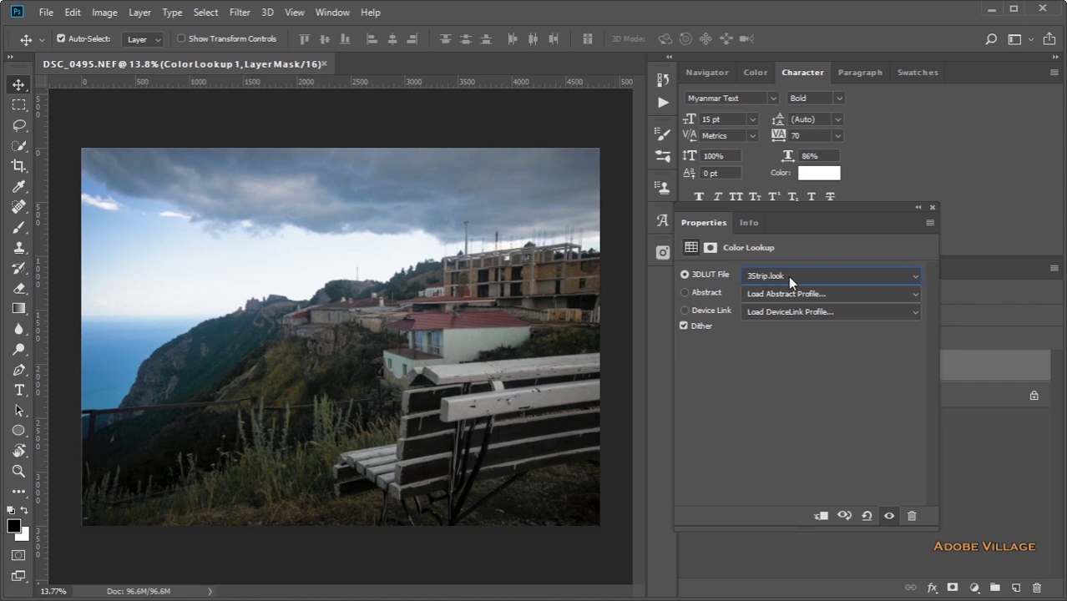
pyautogui.press('Down')
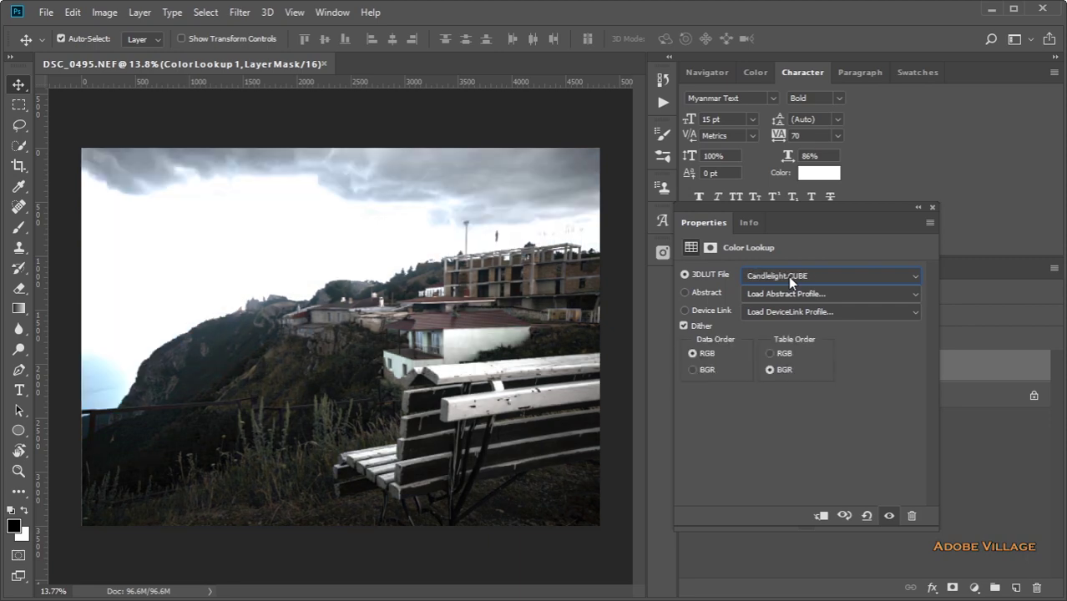
pyautogui.press('Down')
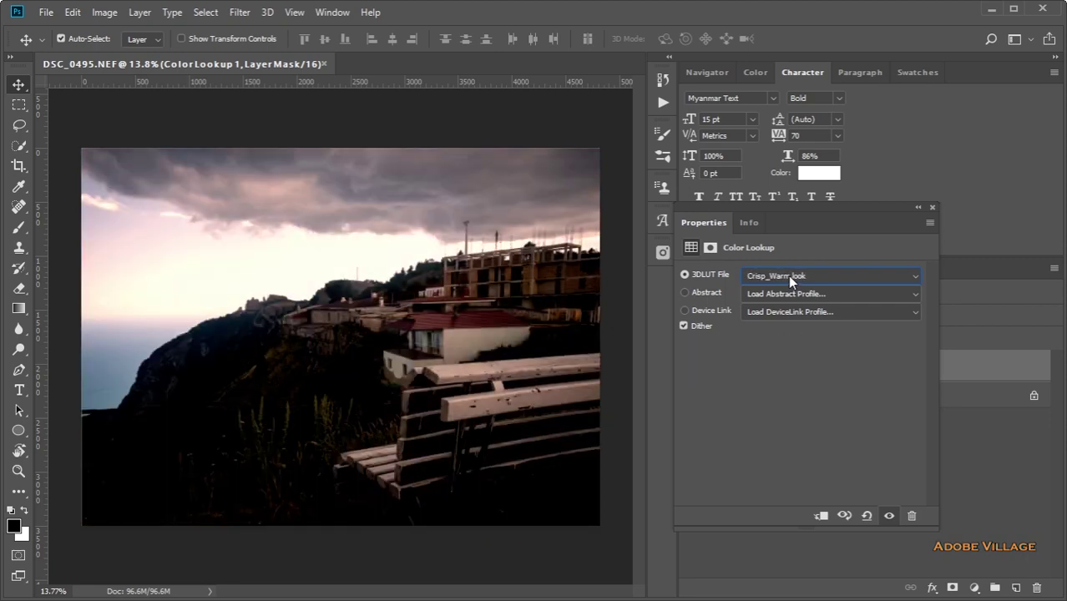
pyautogui.press('Down')
pyautogui.press('Down')
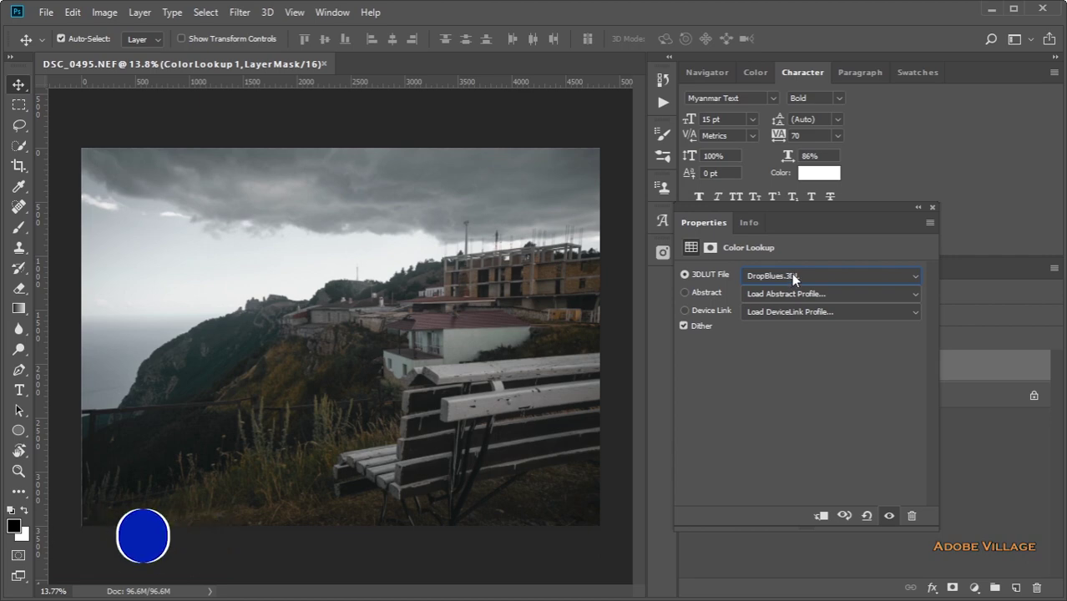
pyautogui.press('Down')
pyautogui.press('Down')
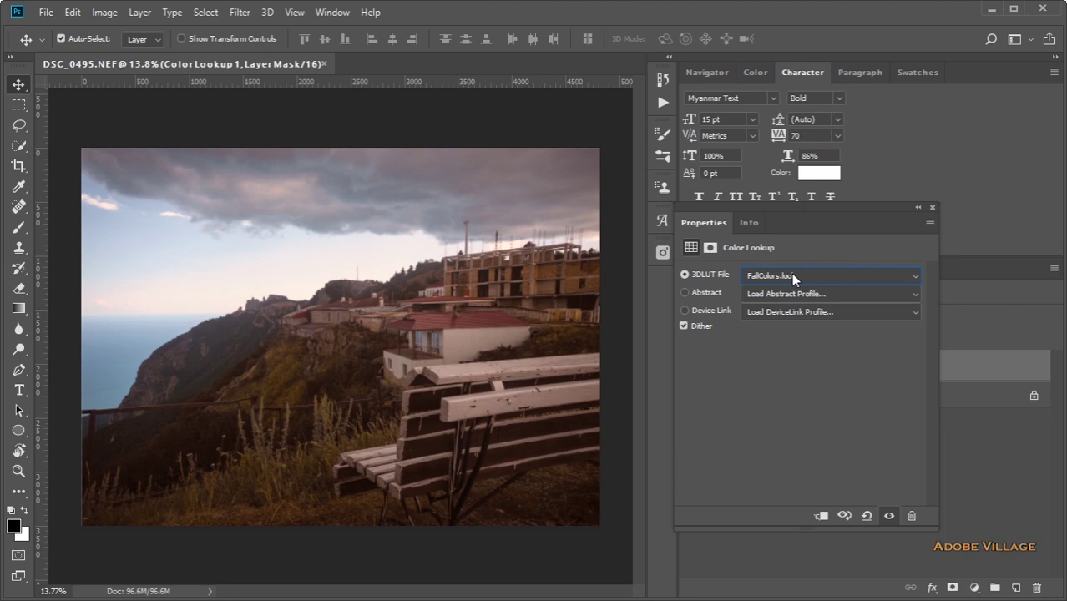
pyautogui.press('Down')
pyautogui.press('Down')
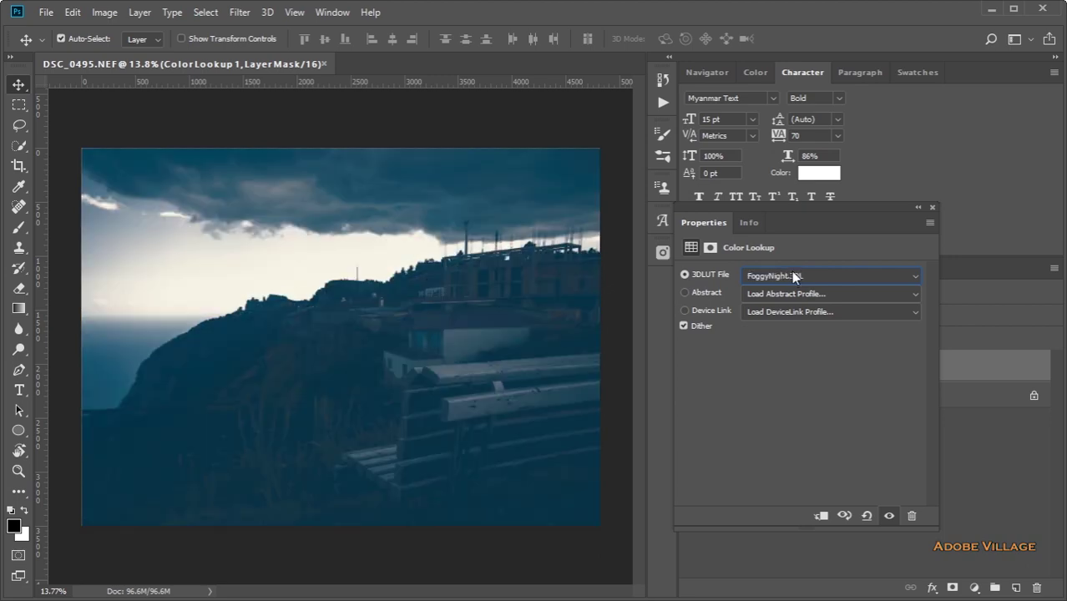
pyautogui.press('Down')
pyautogui.press('Down')
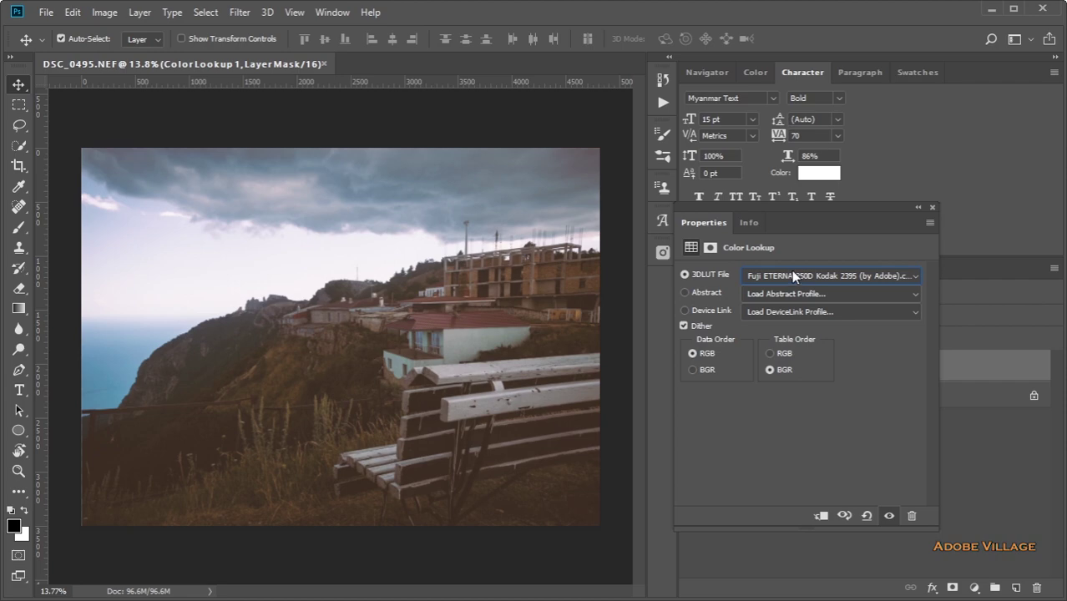
pyautogui.press('Down')
pyautogui.press('Down')
pyautogui.press('Down')
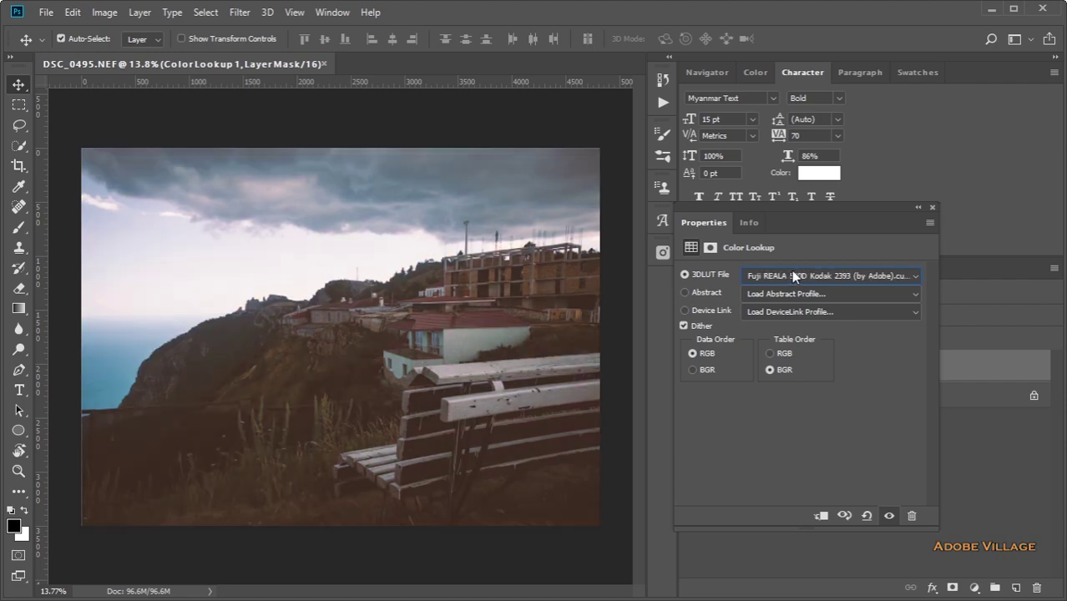
pyautogui.press('Down')
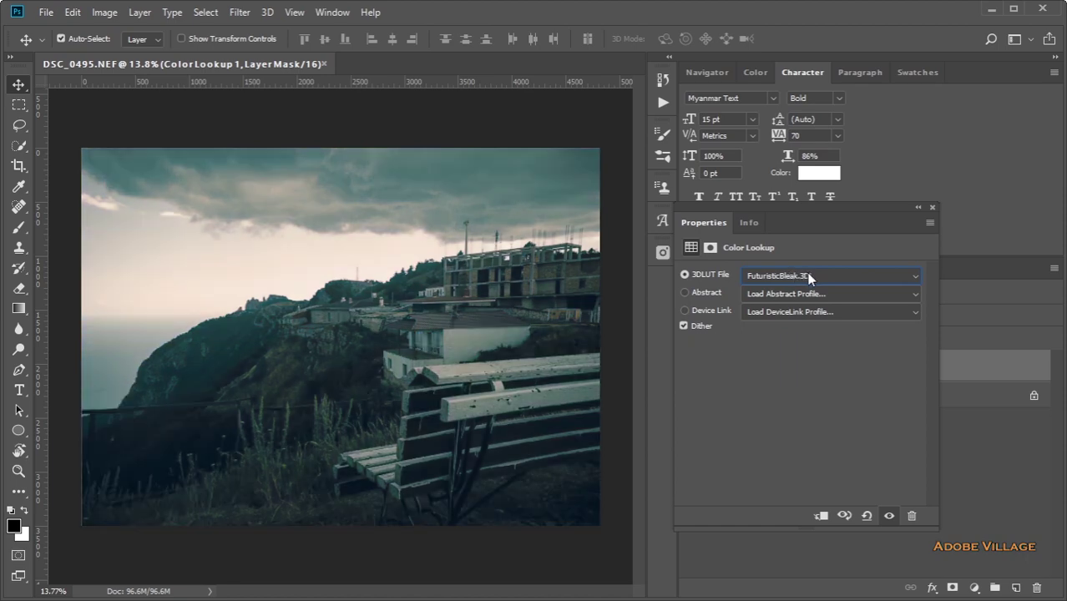
pyautogui.press('Down')
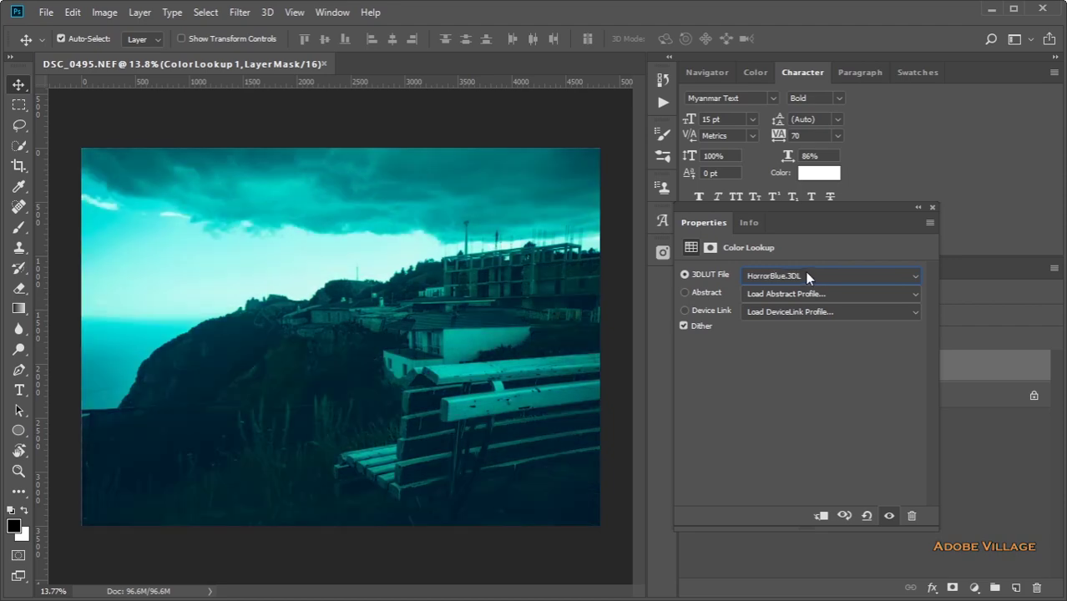
pyautogui.press('Down')
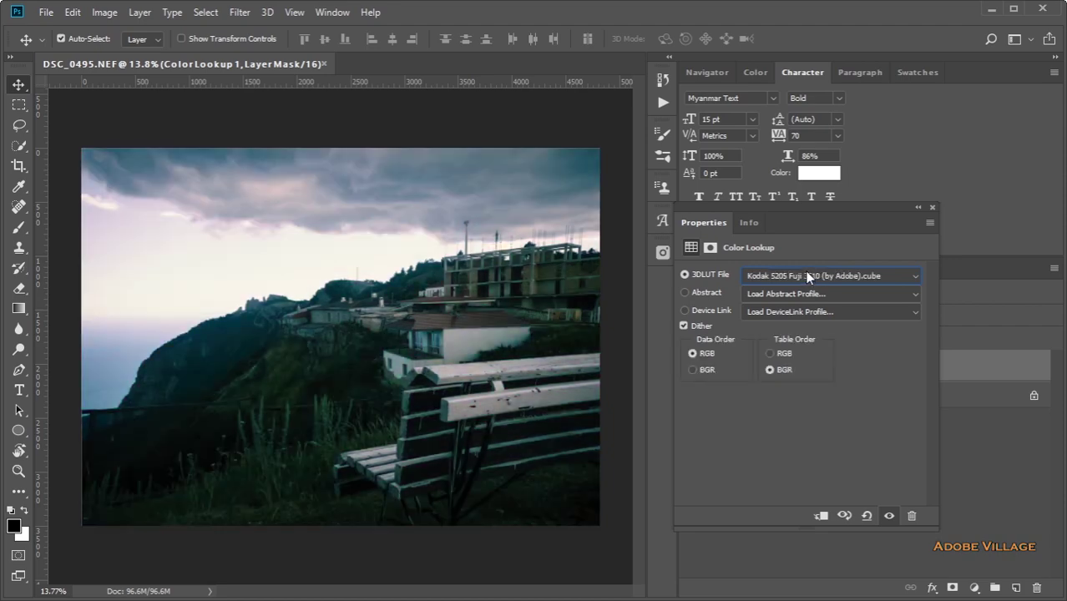
pyautogui.press('Down')
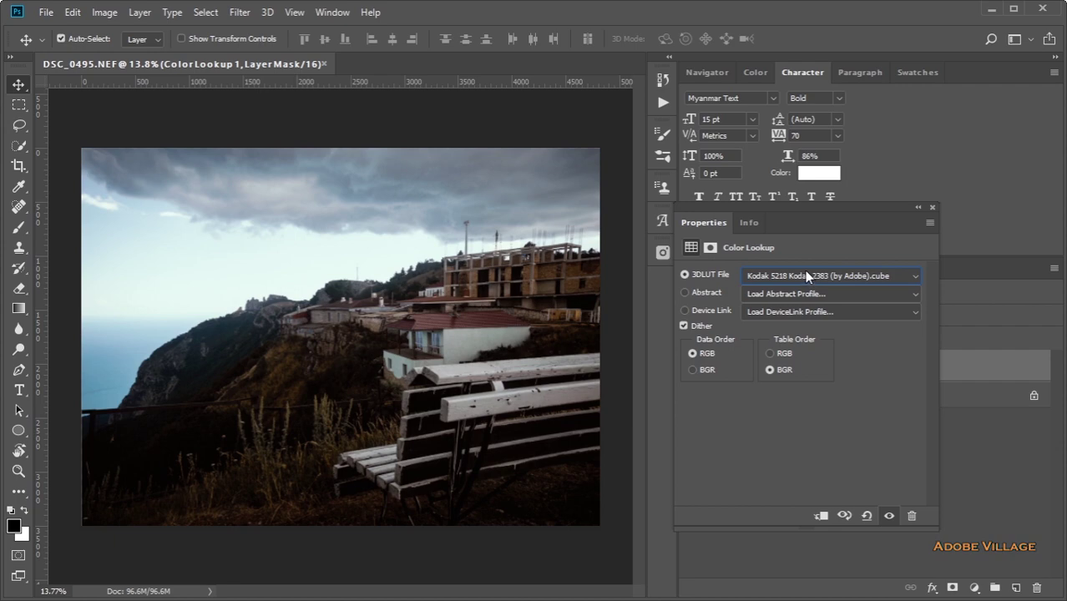
pyautogui.press('Down')
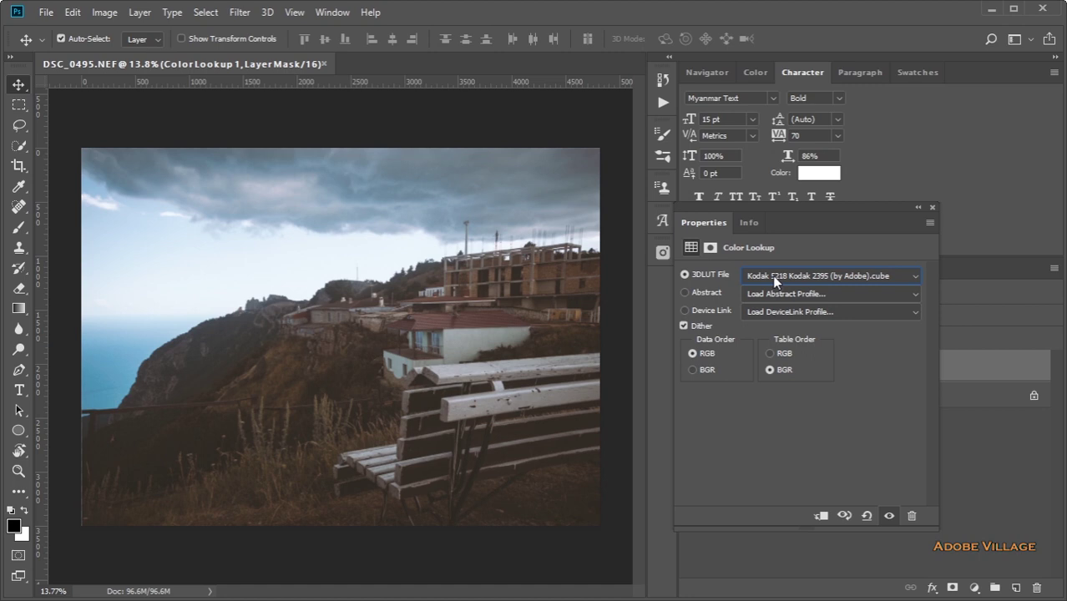
pyautogui.press('Down')
pyautogui.press('Down')
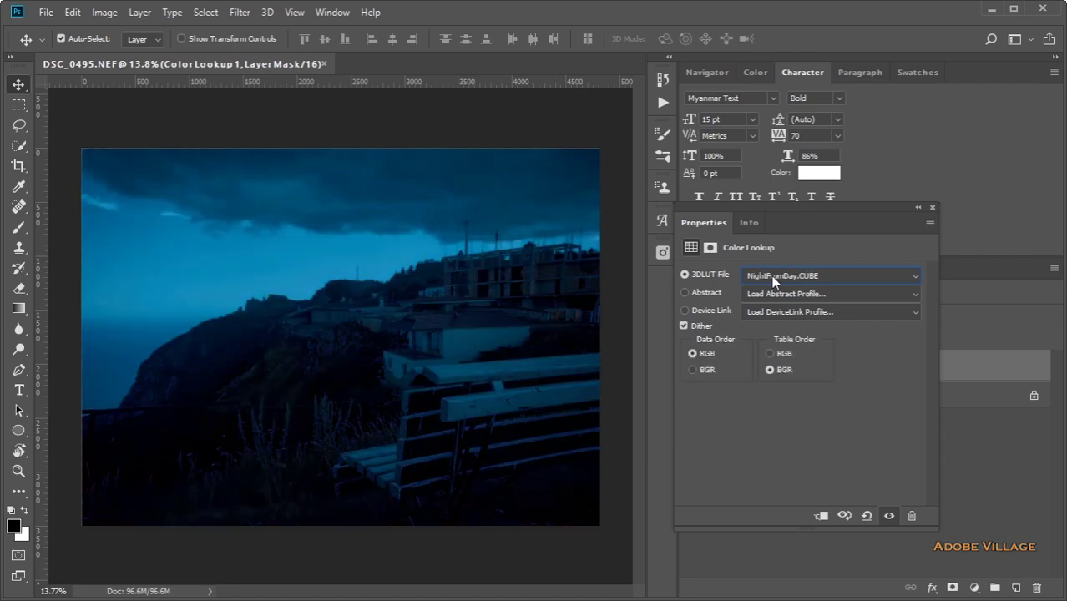
pyautogui.press('Down')
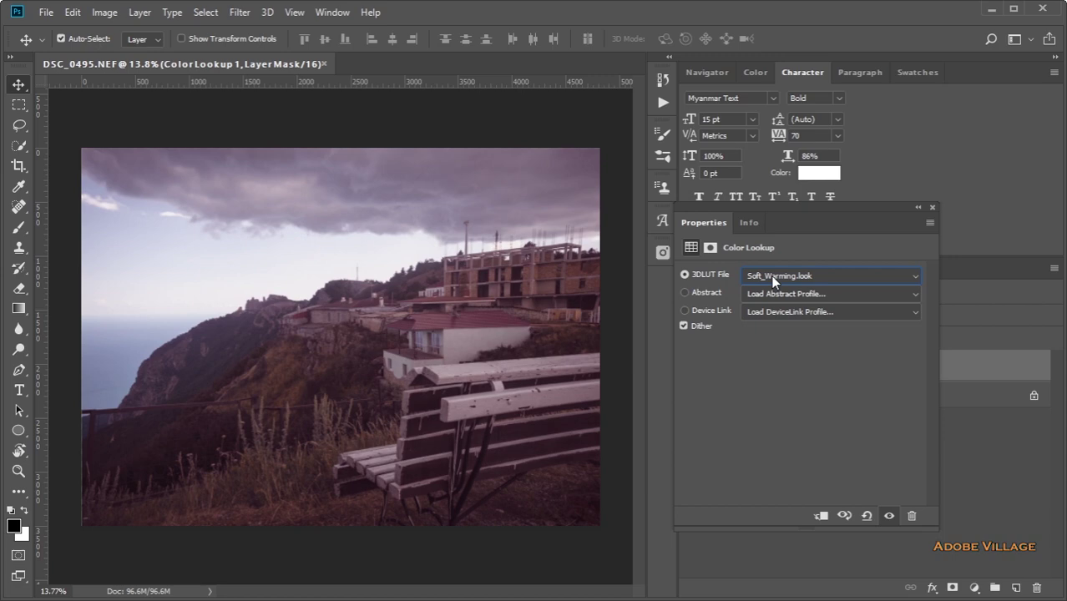
pyautogui.press('Down')
pyautogui.press('Down')
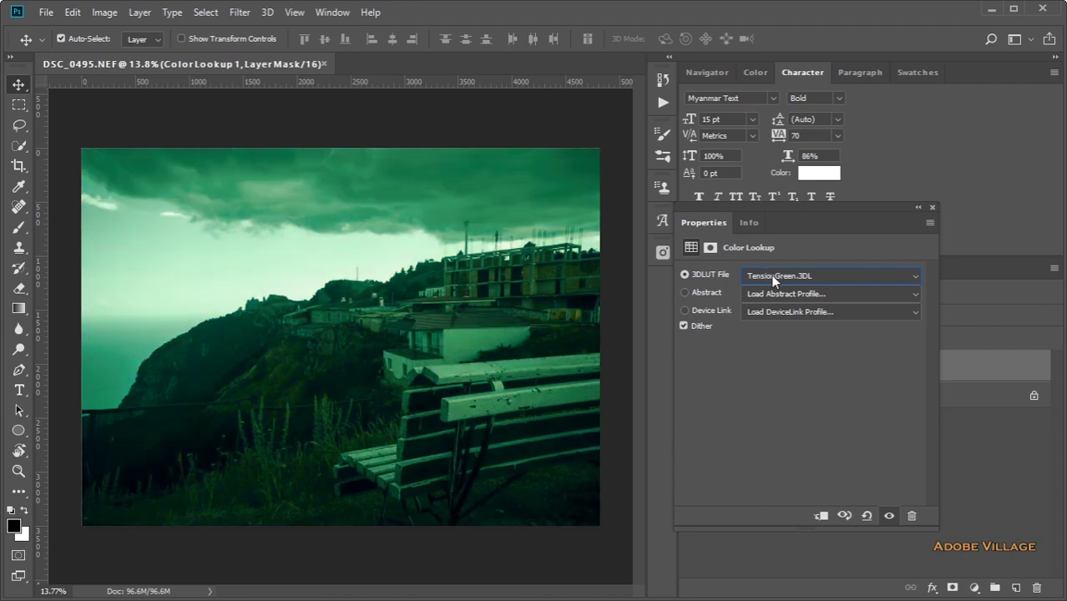
pyautogui.press('Down')
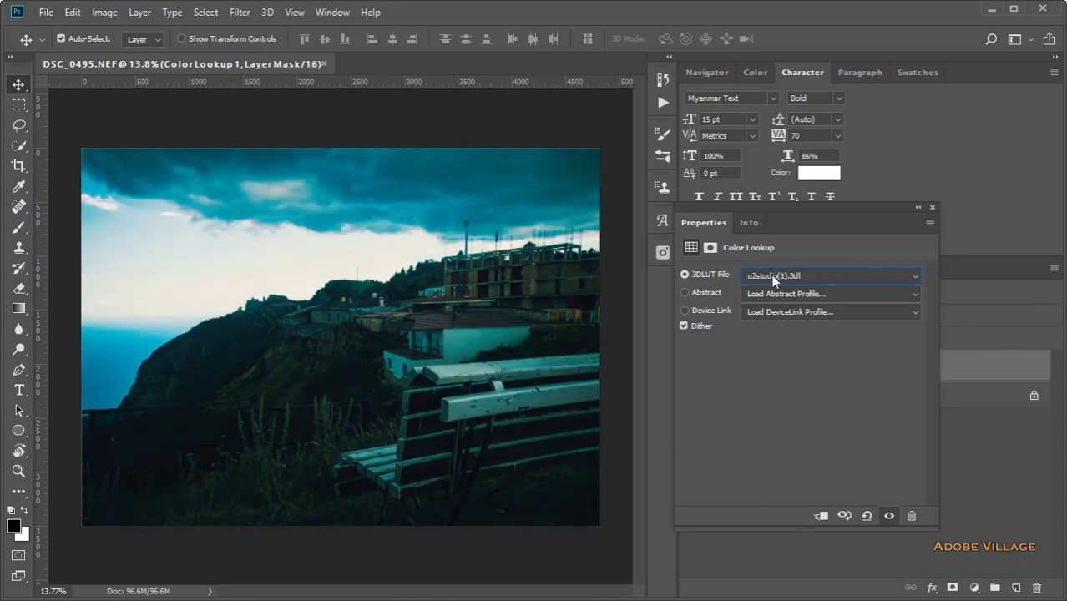
pyautogui.press('Down')
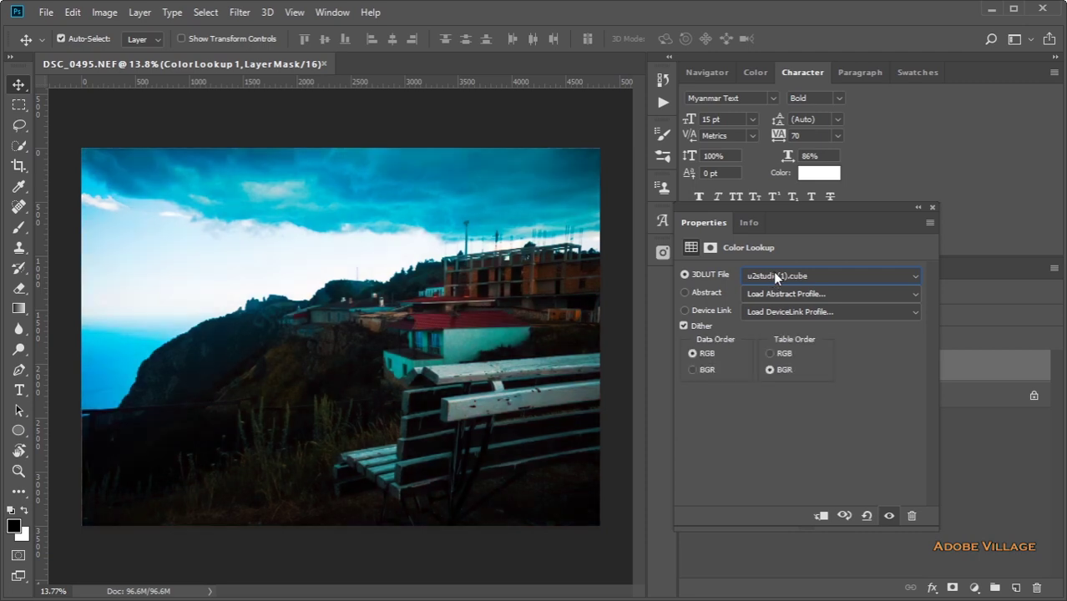
# Try the u2studio(1).look preset and dismiss both LUT parse error messages.
pyautogui.press('Down')
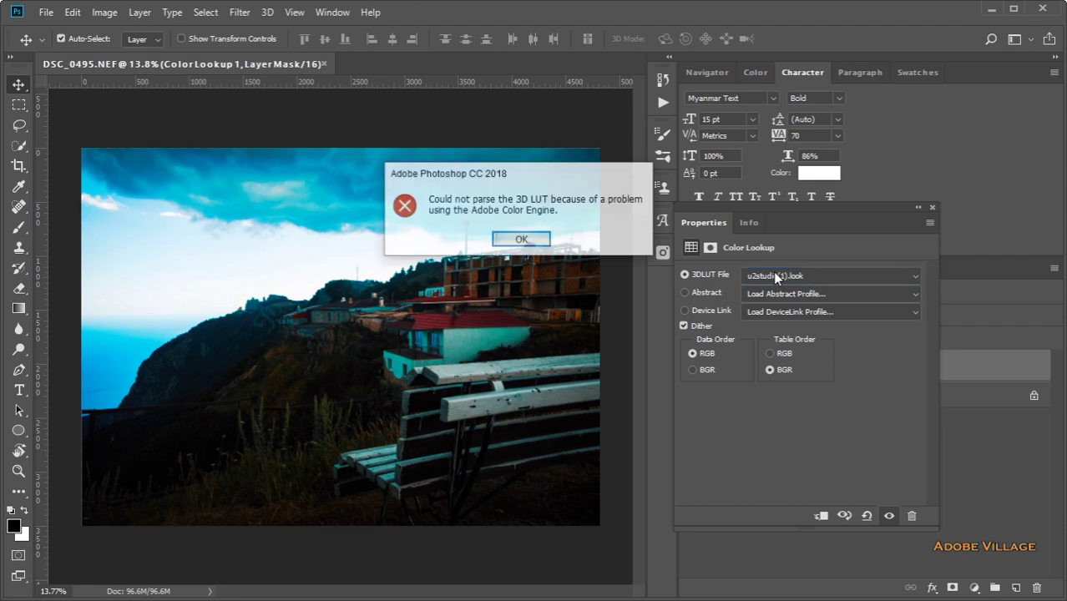
pyautogui.click(543, 246)
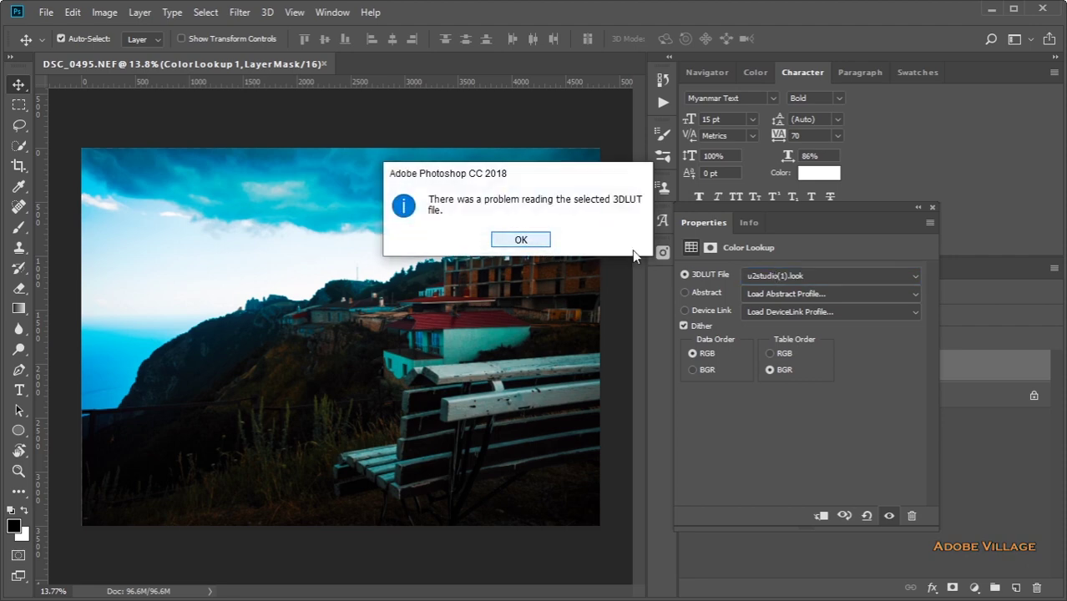
pyautogui.click(522, 240)
# Browse the 3DLUT file list, trying NightFromDay.CUBE, LateSunset.3DL and Fuji ETERNA 250D.
pyautogui.click(765, 277)
pyautogui.scroll(1, 781, 284)
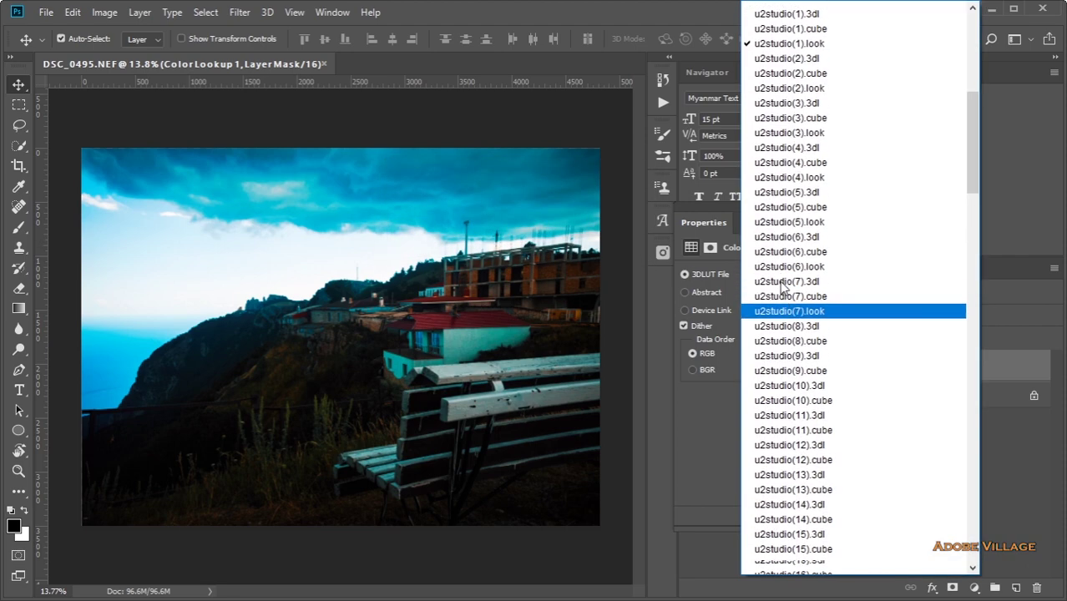
pyautogui.scroll(3, 781, 284)
pyautogui.scroll(3, 781, 284)
pyautogui.scroll(1, 783, 286)
pyautogui.click(782, 284)
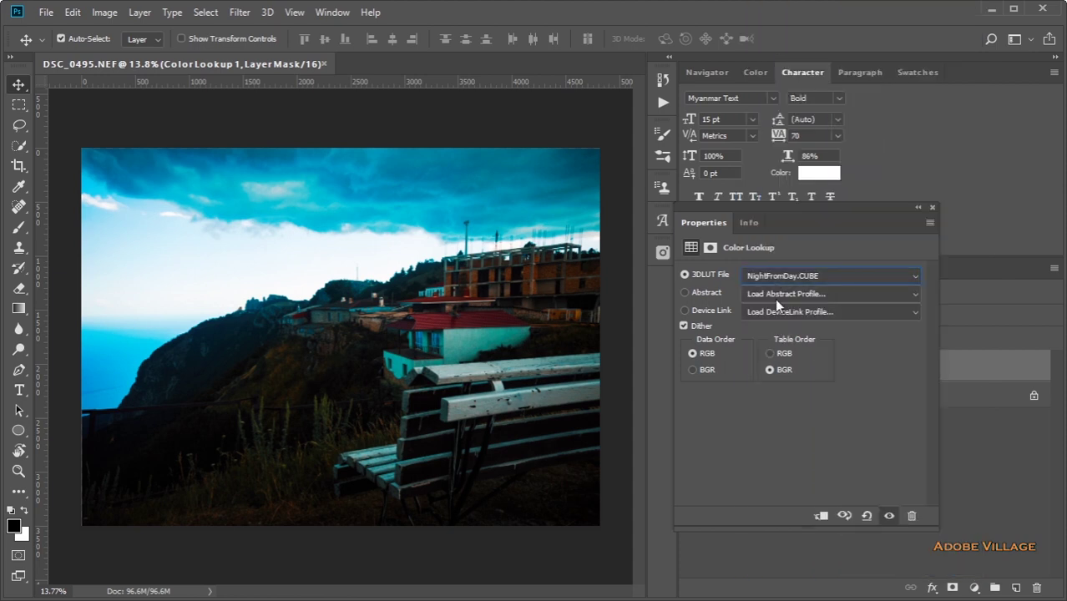
pyautogui.press('Up')
pyautogui.press('Up')
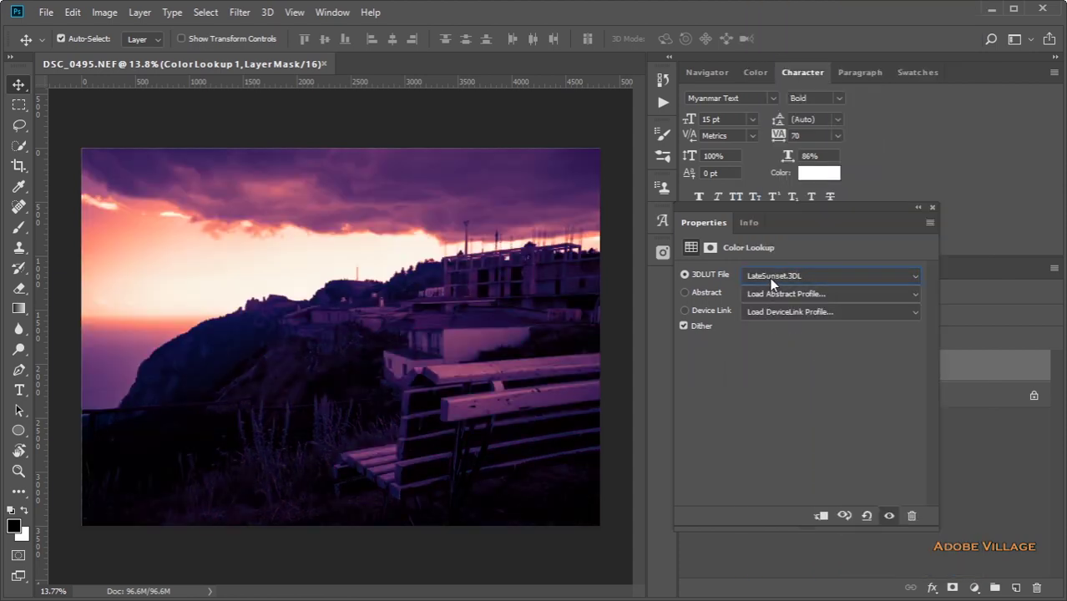
pyautogui.click(770, 277)
pyautogui.press('Up')
pyautogui.press('Up')
pyautogui.press('Up')
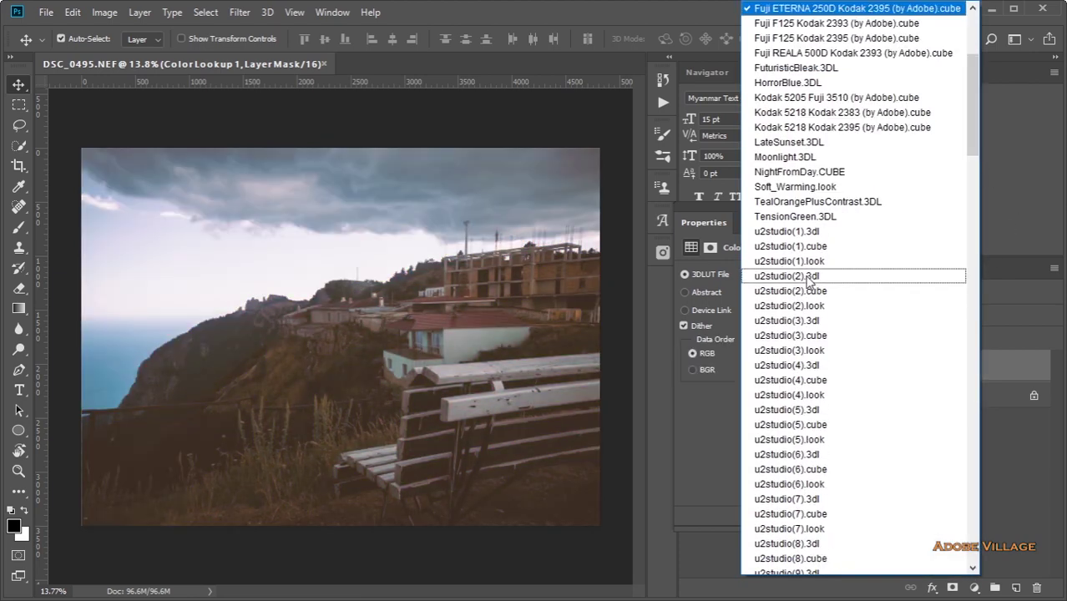
pyautogui.moveTo(973, 119); pyautogui.dragTo(973, 69)
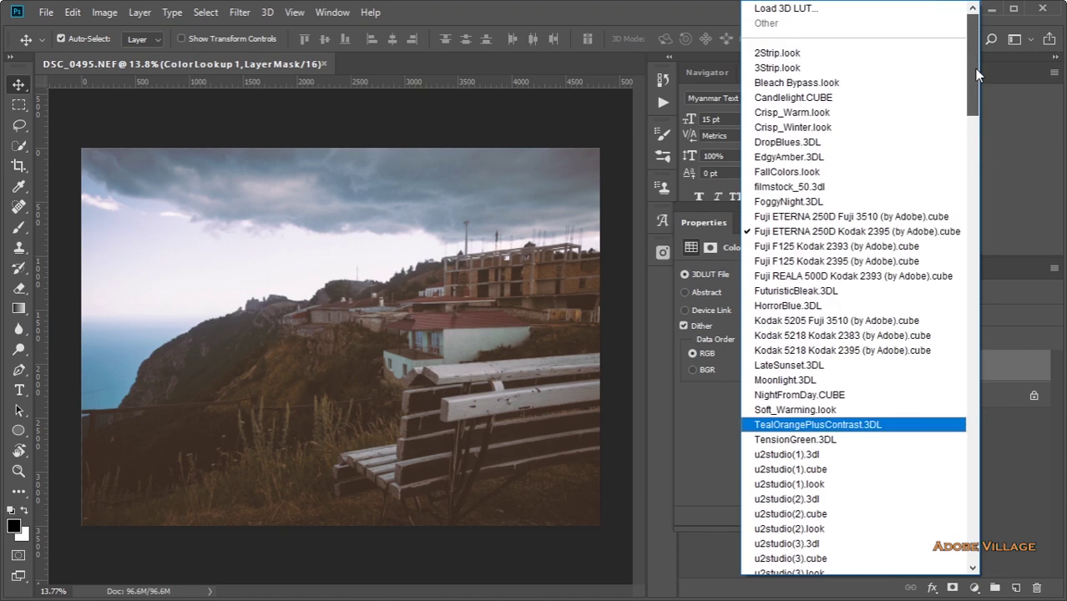
# Apply the DropBlues.3DL look and lower the Color Lookup 1 opacity to 74%.
pyautogui.click(835, 143)
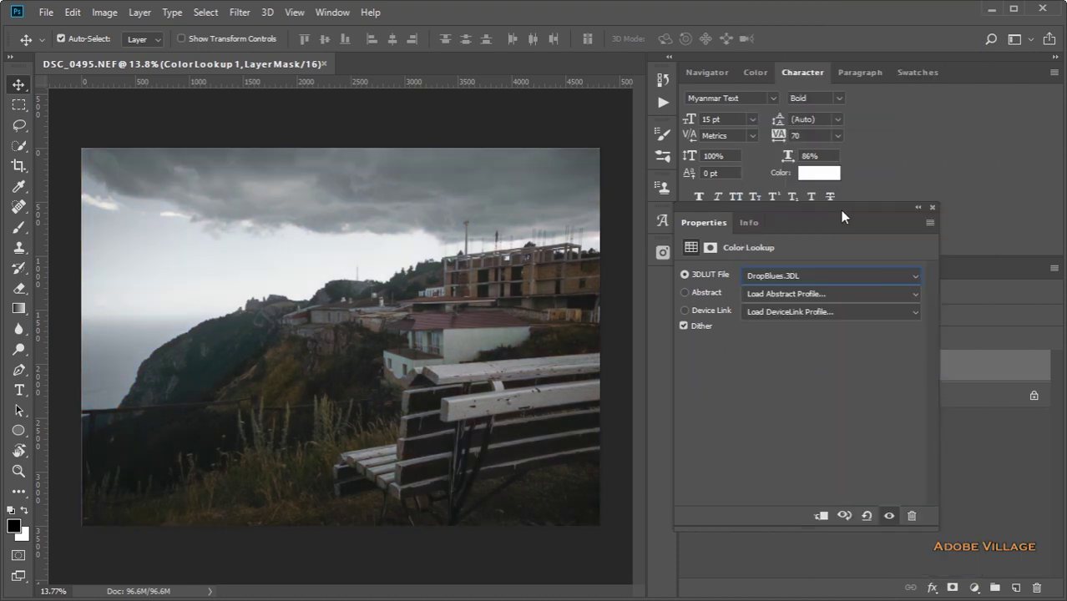
pyautogui.click(934, 207)
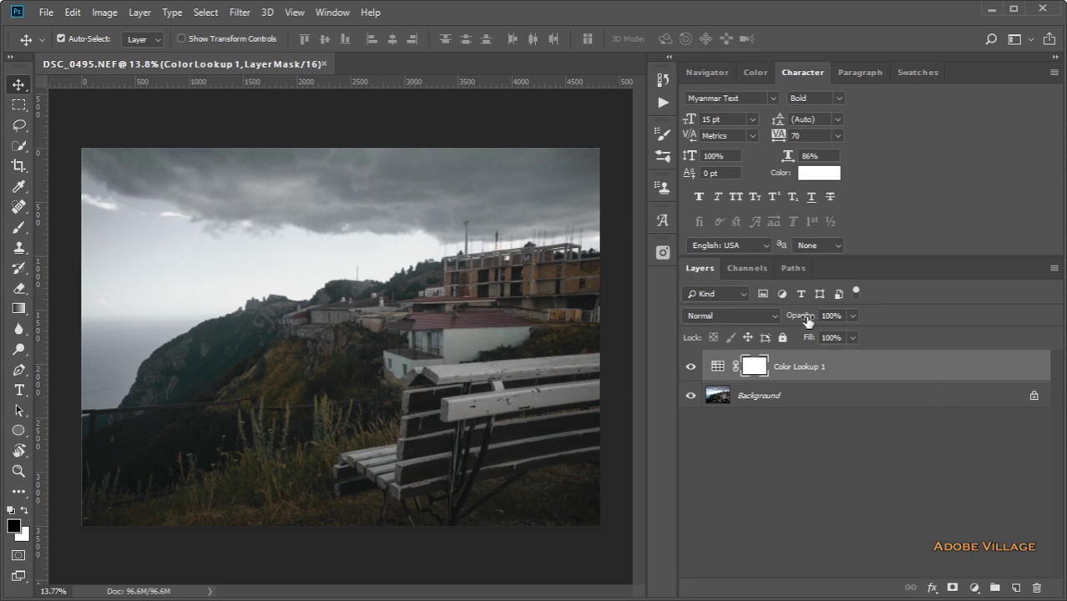
pyautogui.moveTo(809, 318); pyautogui.dragTo(785, 324)
pyautogui.click(974, 588)
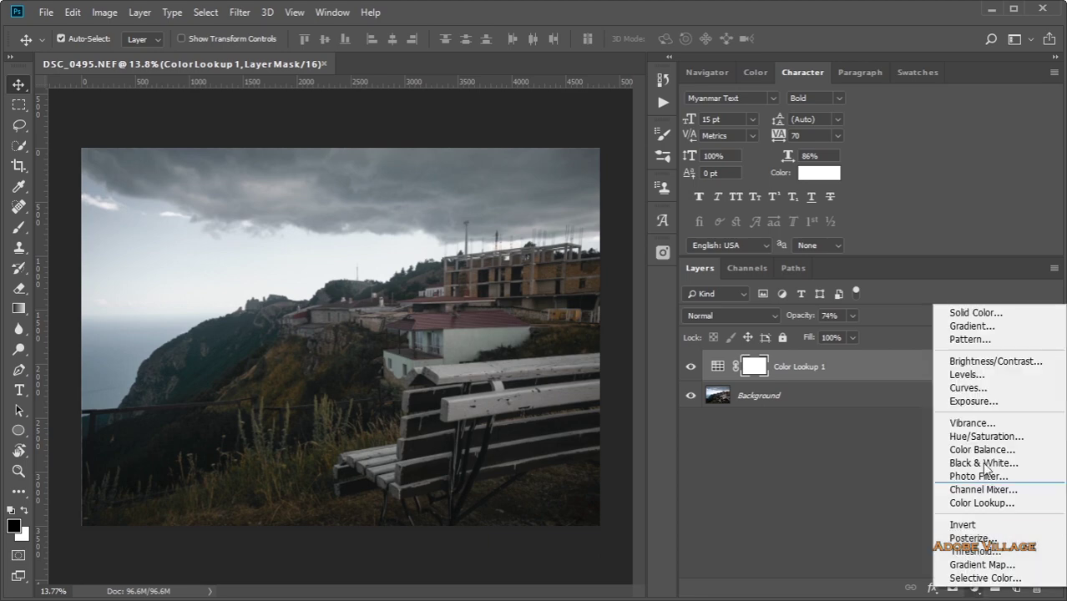
# Add a Curves layer with an anchor point and pull the shadows slightly down.
pyautogui.click(969, 388)
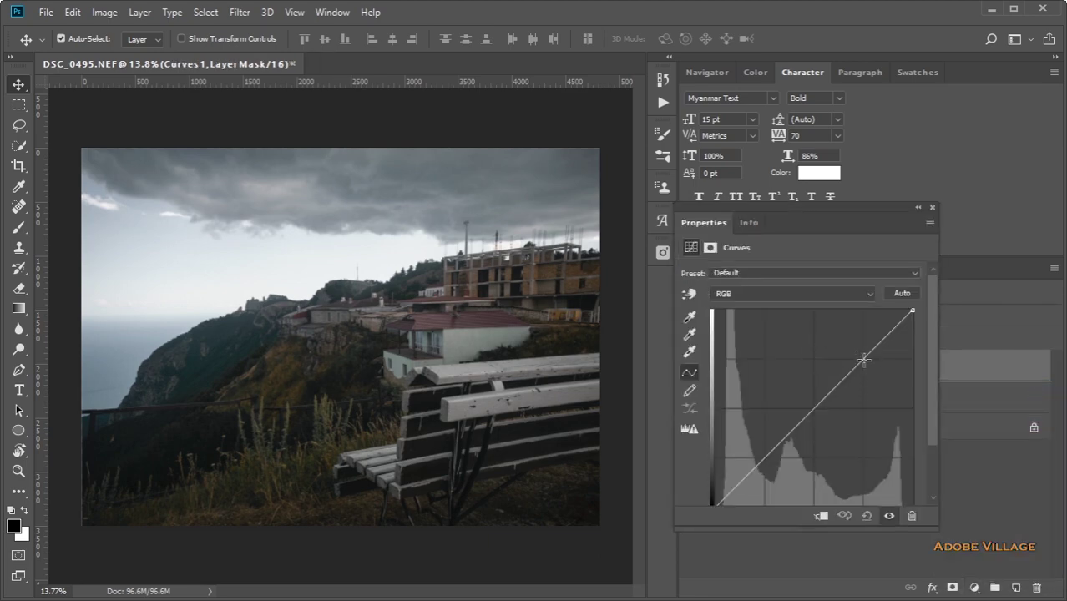
pyautogui.click(866, 353)
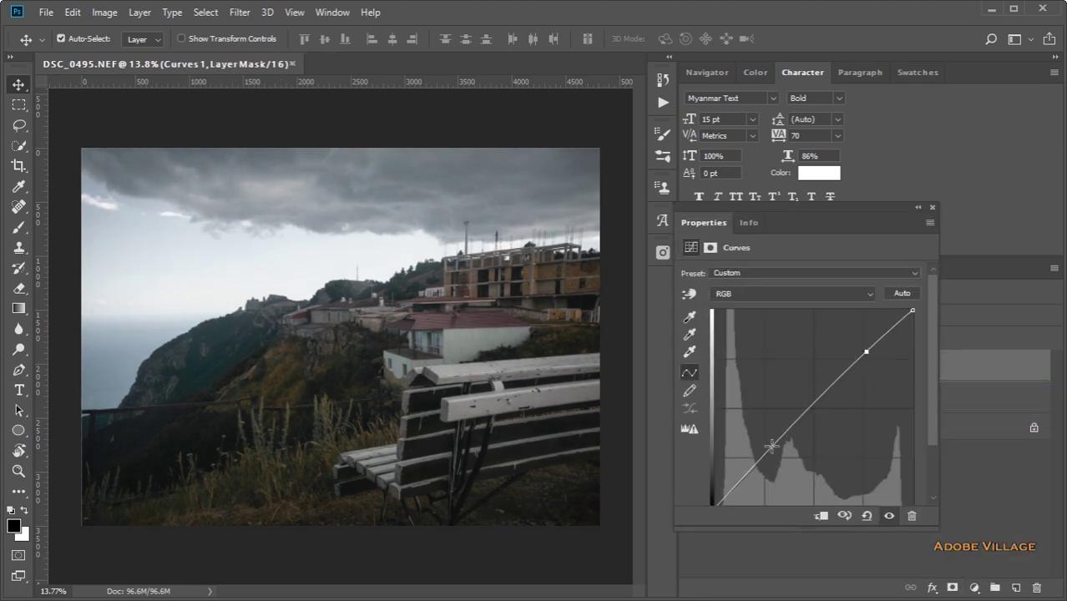
pyautogui.moveTo(772, 445); pyautogui.dragTo(765, 456)
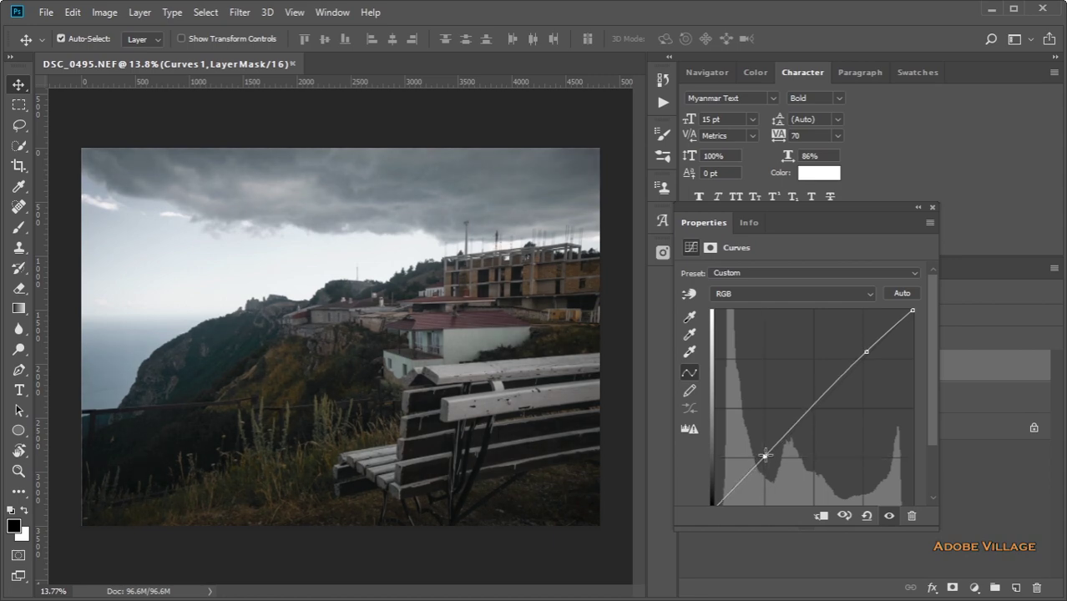
pyautogui.click(932, 208)
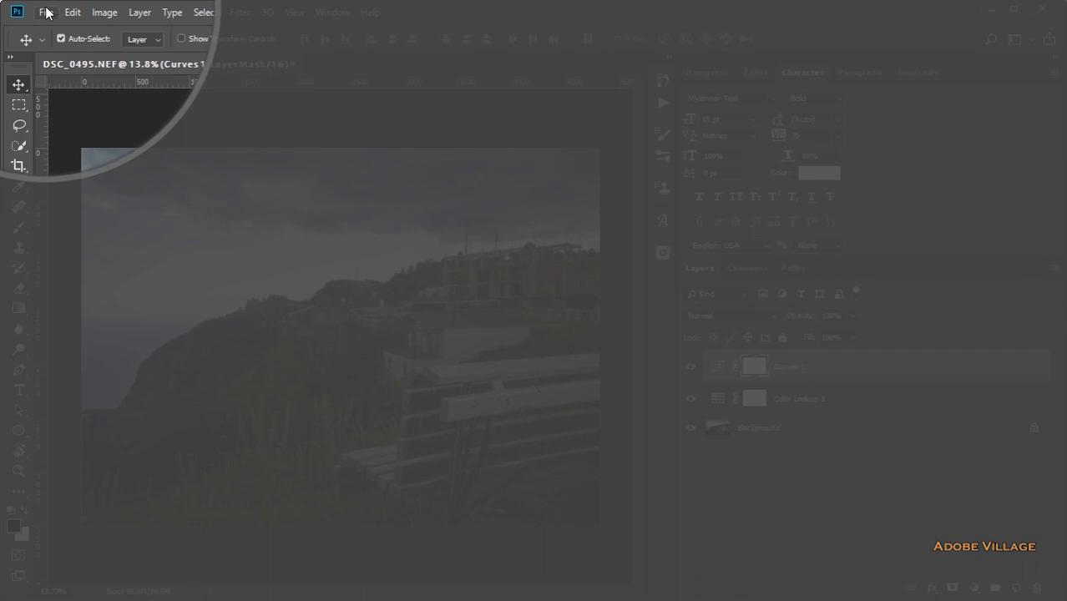
# Save the layered edit as DSC_0495-Edit.tif from the File menu.
pyautogui.click(46, 12)
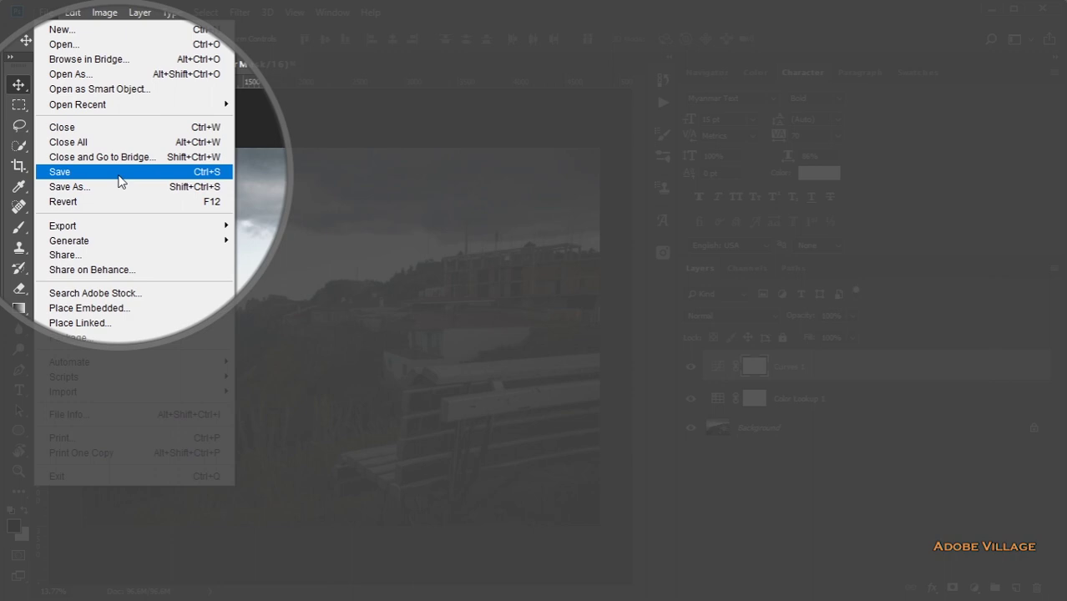
pyautogui.click(117, 176)
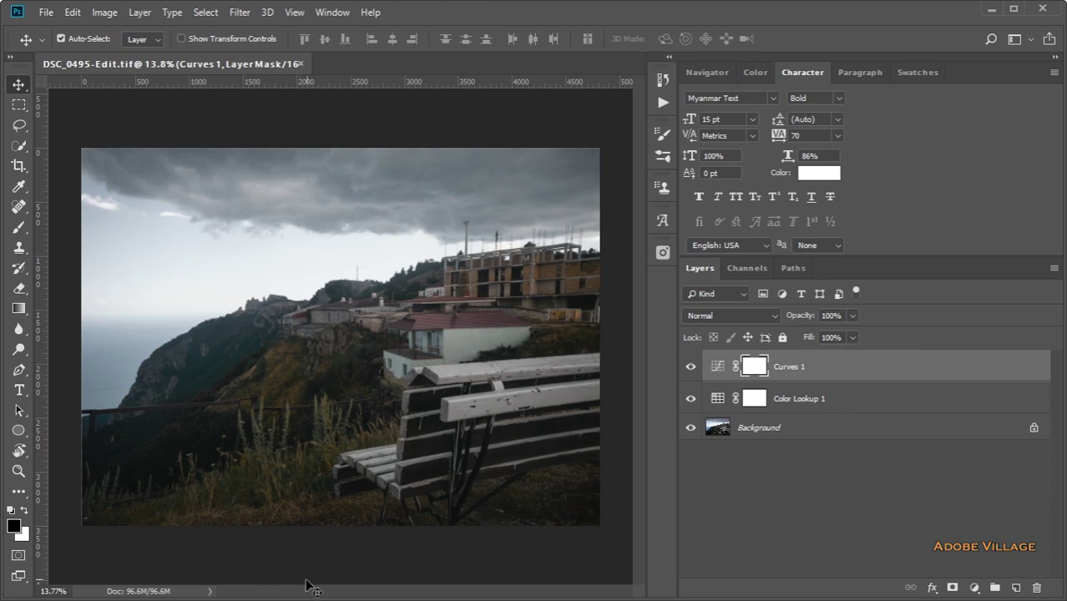
pyautogui.press('super')
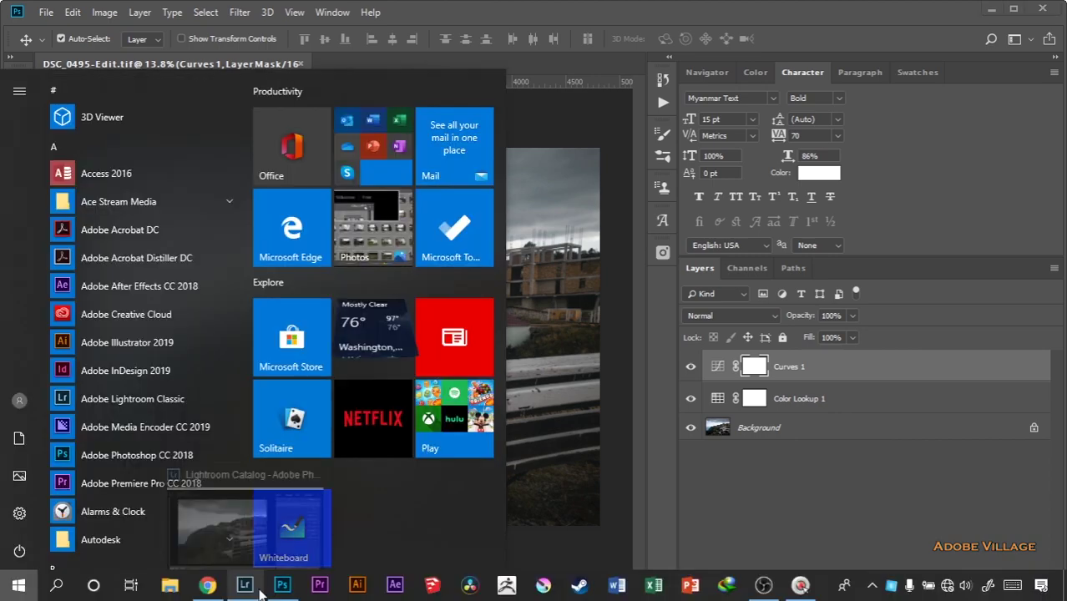
# Switch to Lightroom Classic's Develop module showing the graded bench photo.
pyautogui.click(259, 591)
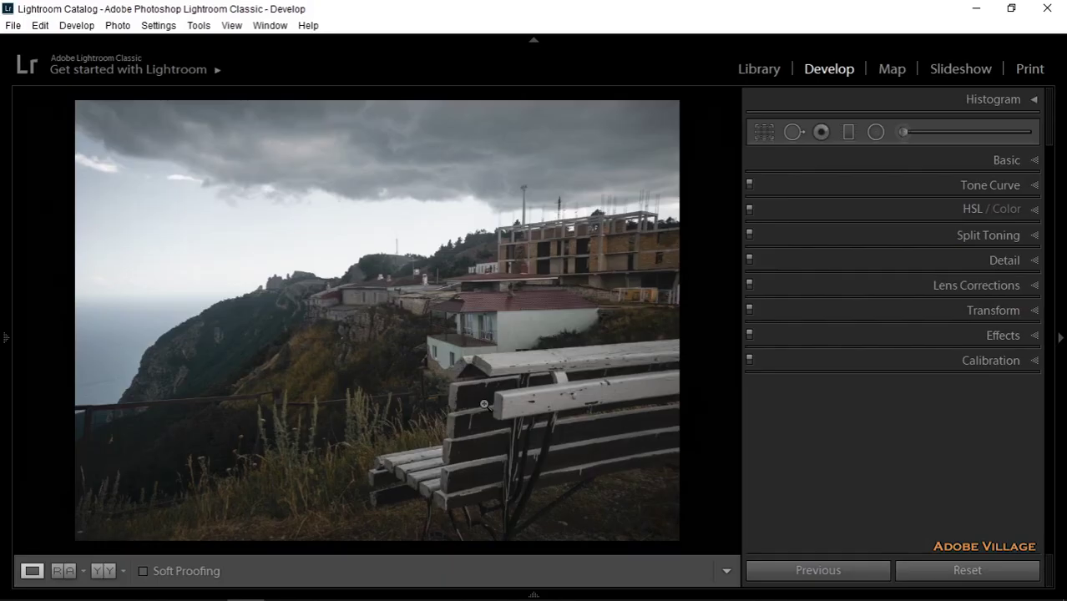